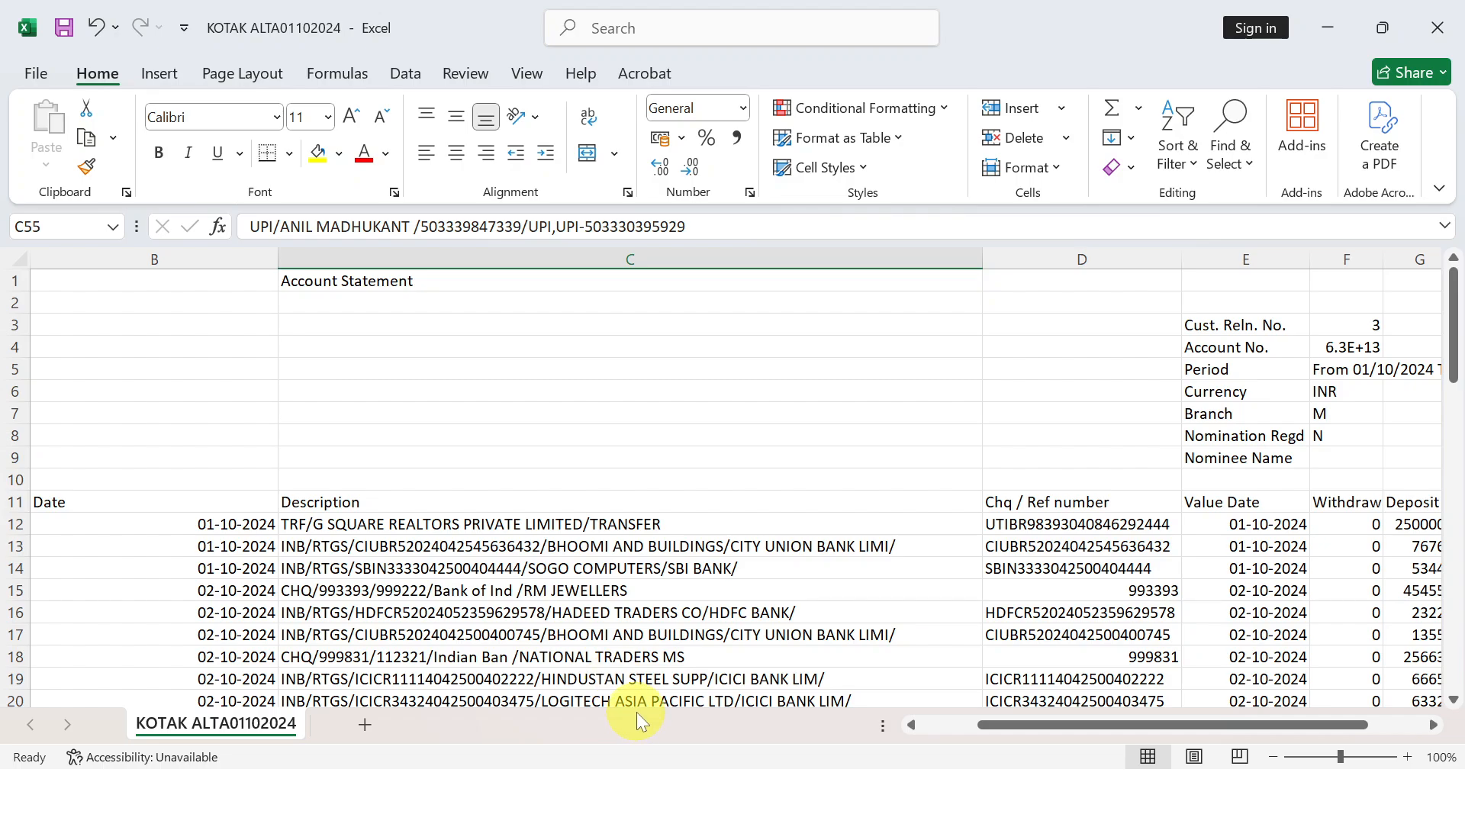
- Examine the bank statement's transaction descriptions, including the UPI entries in C48:C63 and the party name within C12
scroll(637, 712, "down", 8)
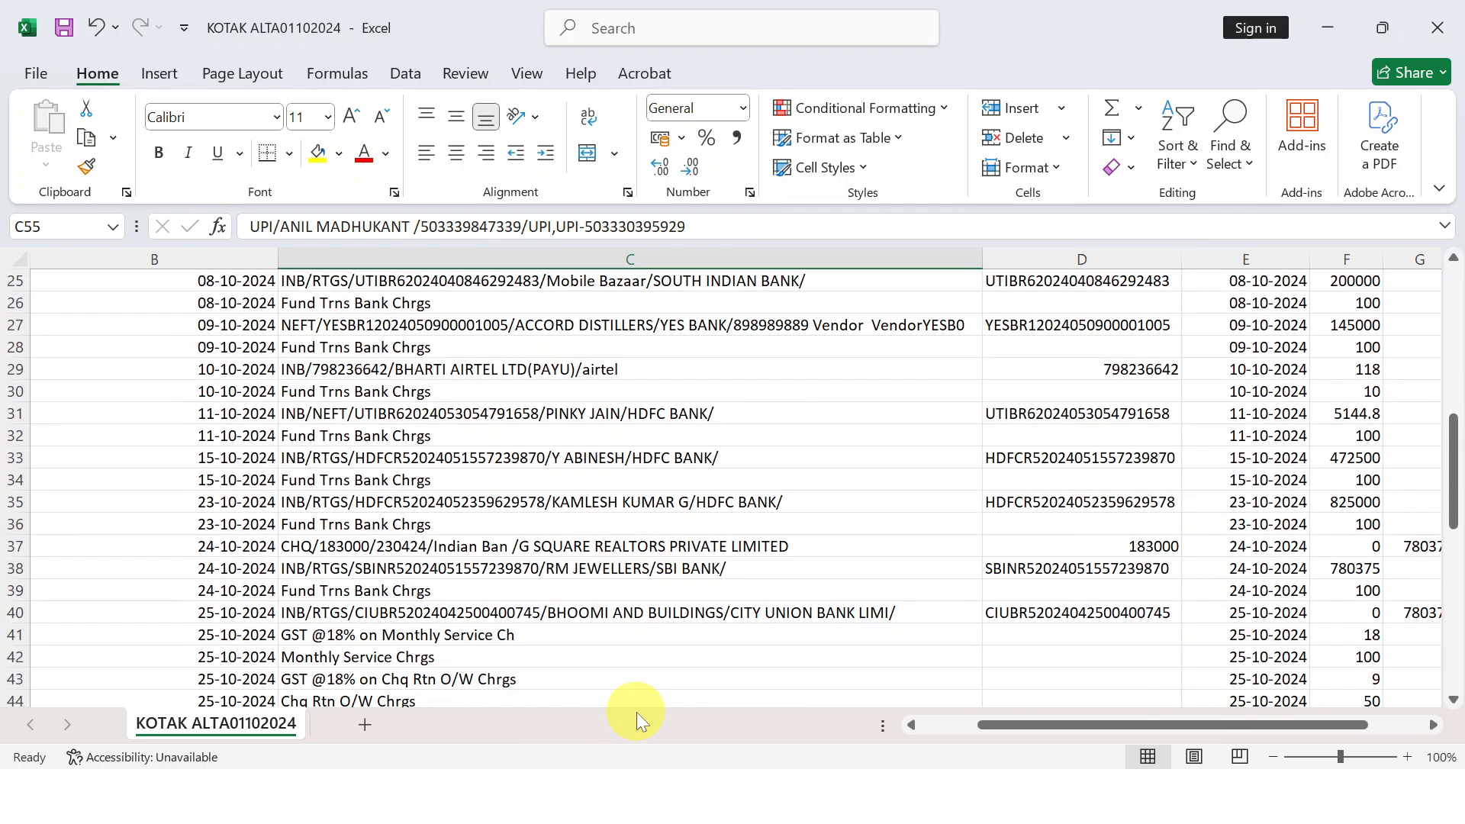
scroll(637, 712, "down", 8)
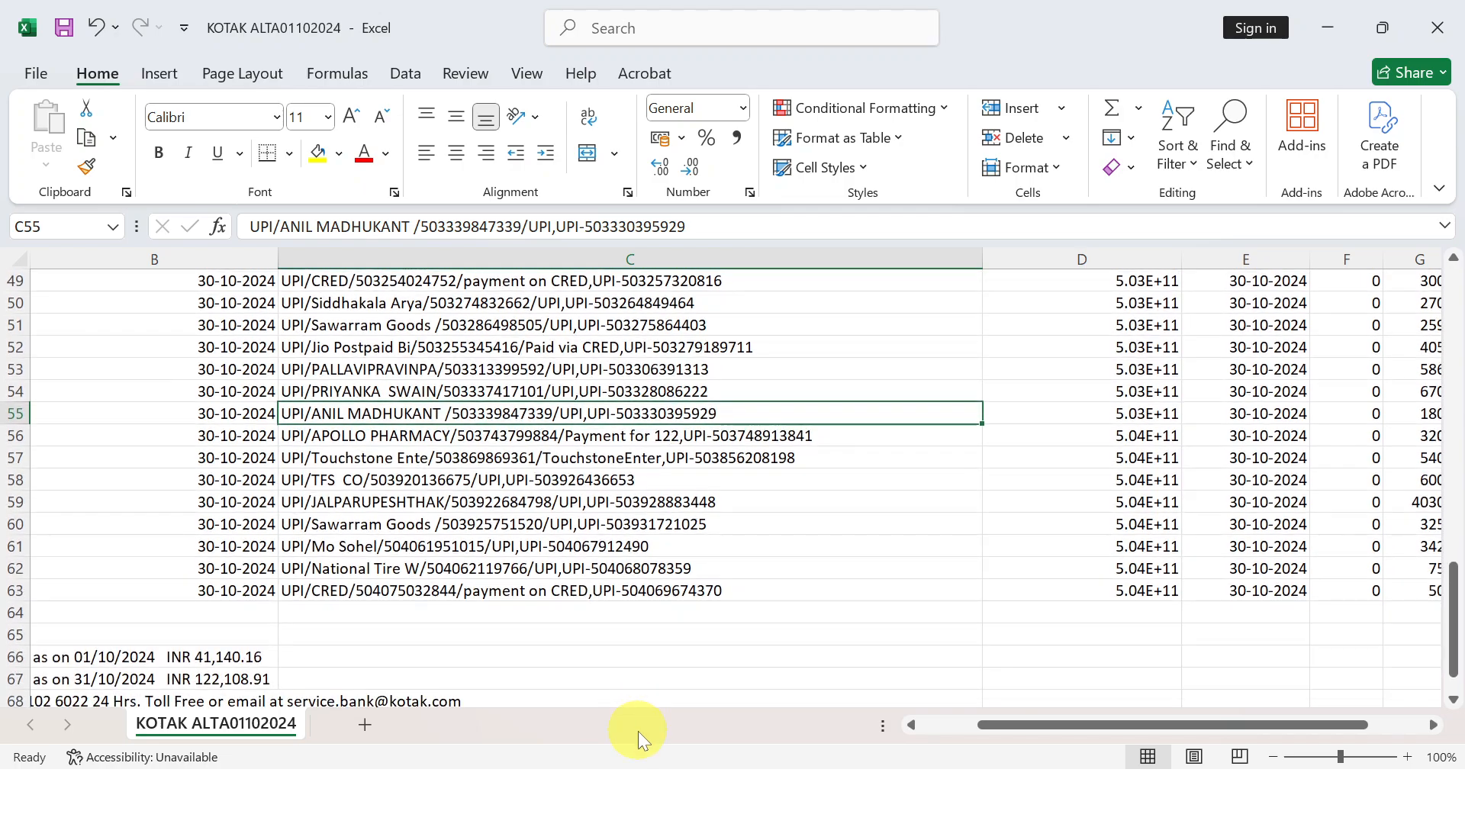
scroll(525, 467, "up", 1)
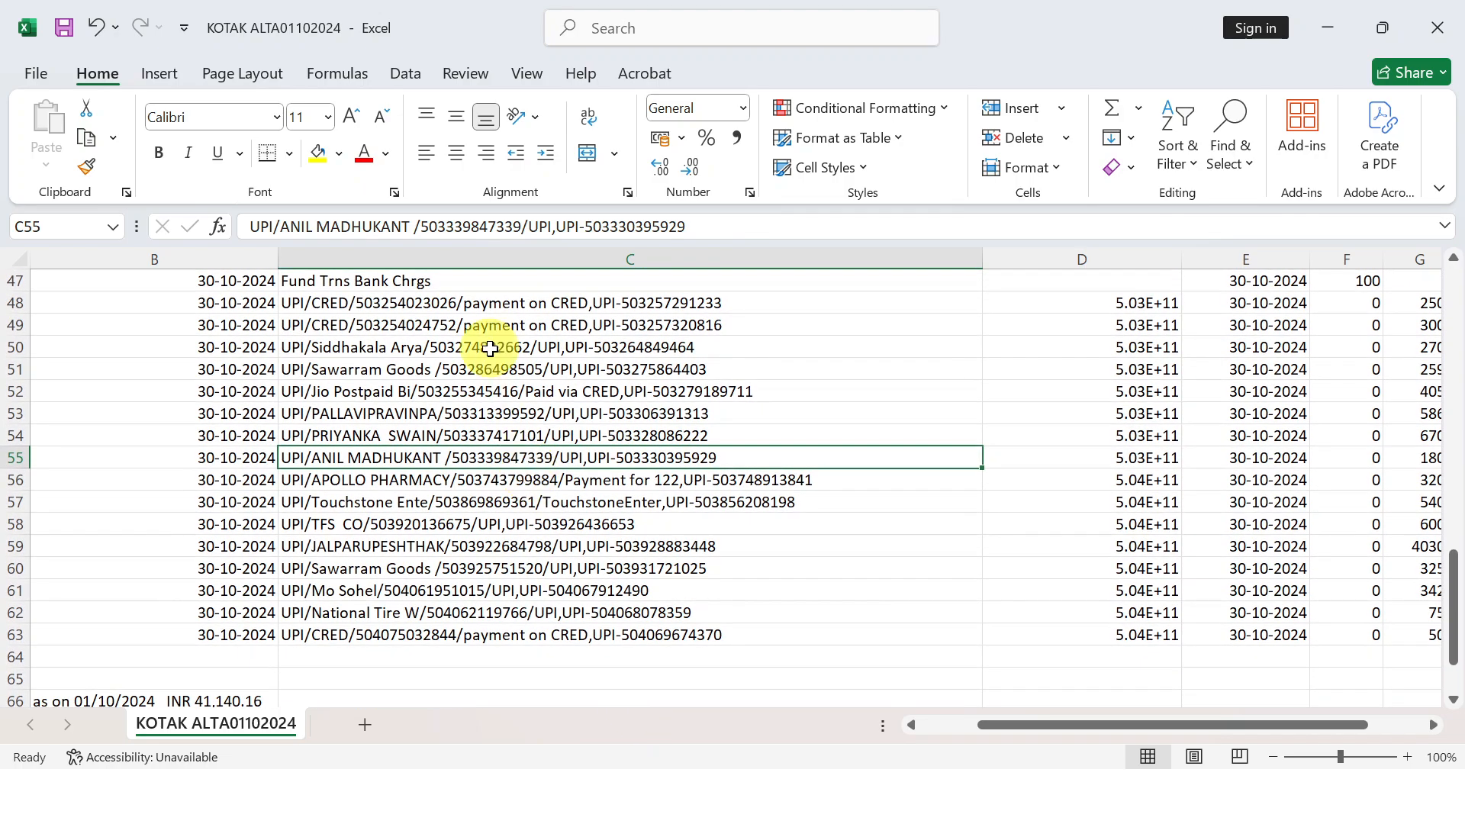
left_click_drag(485, 305, 498, 637)
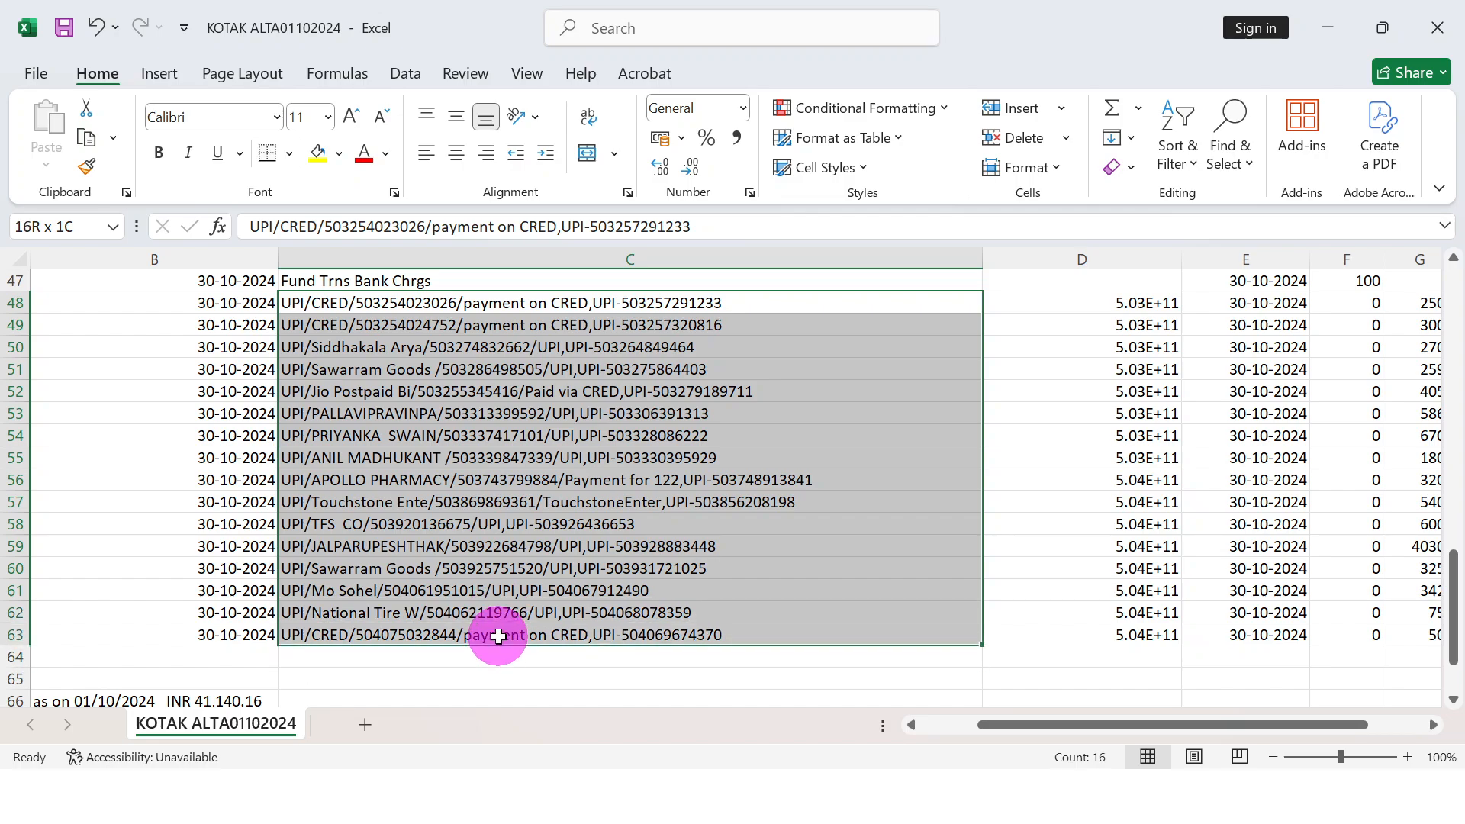
scroll(500, 632, "up", 5)
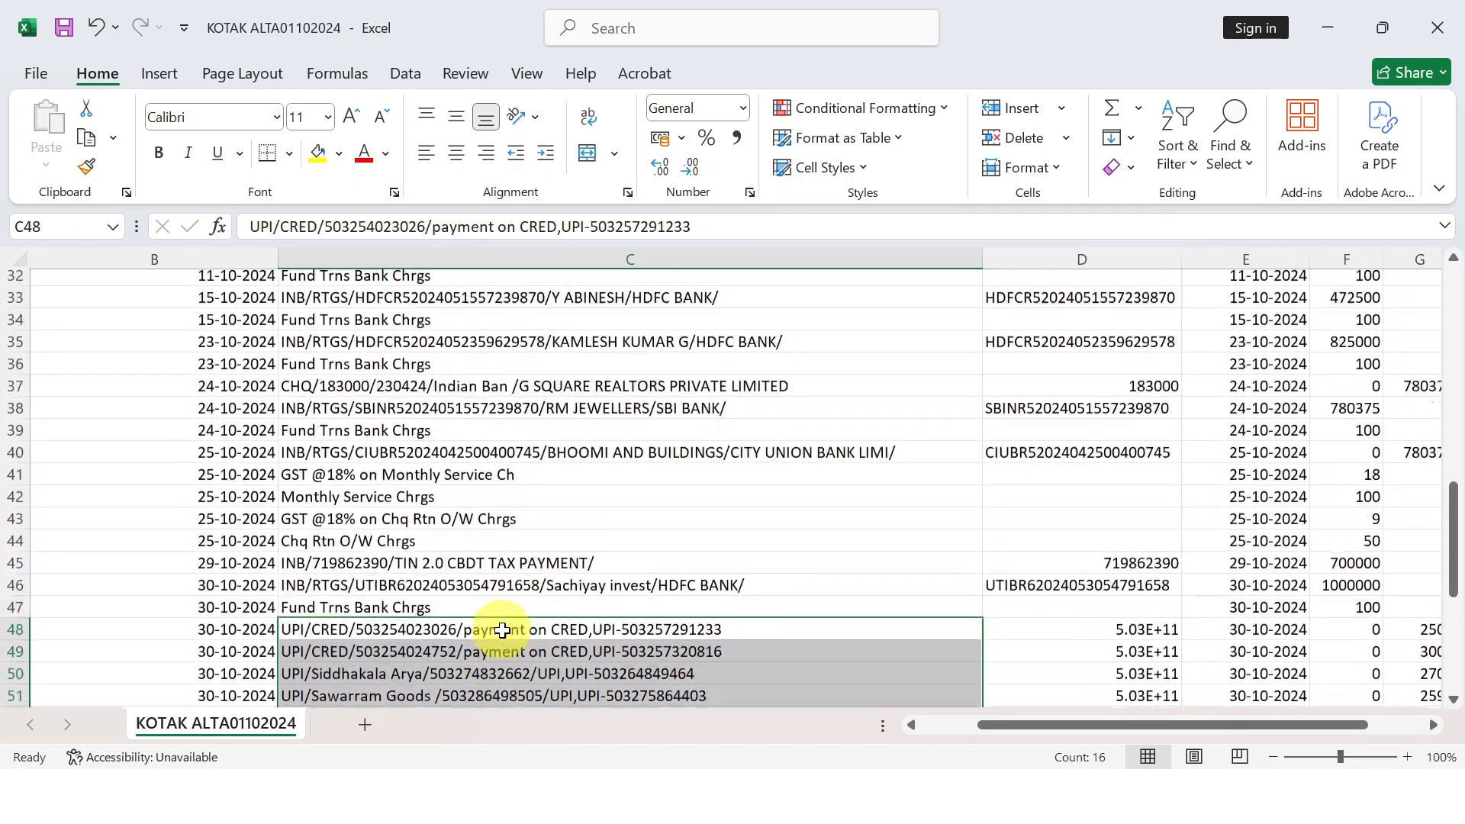
scroll(361, 399, "up", 6)
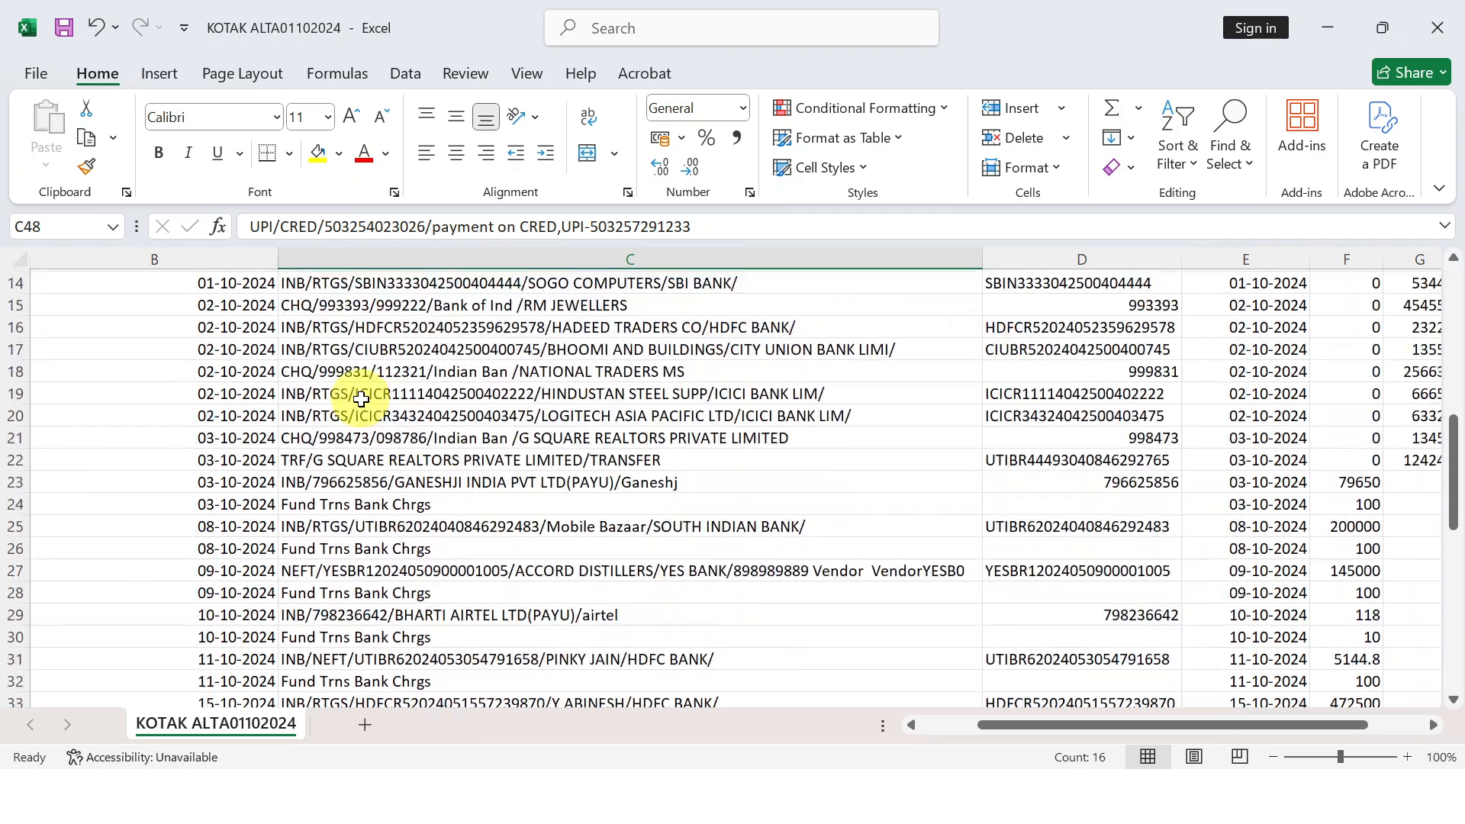
scroll(361, 399, "up", 3)
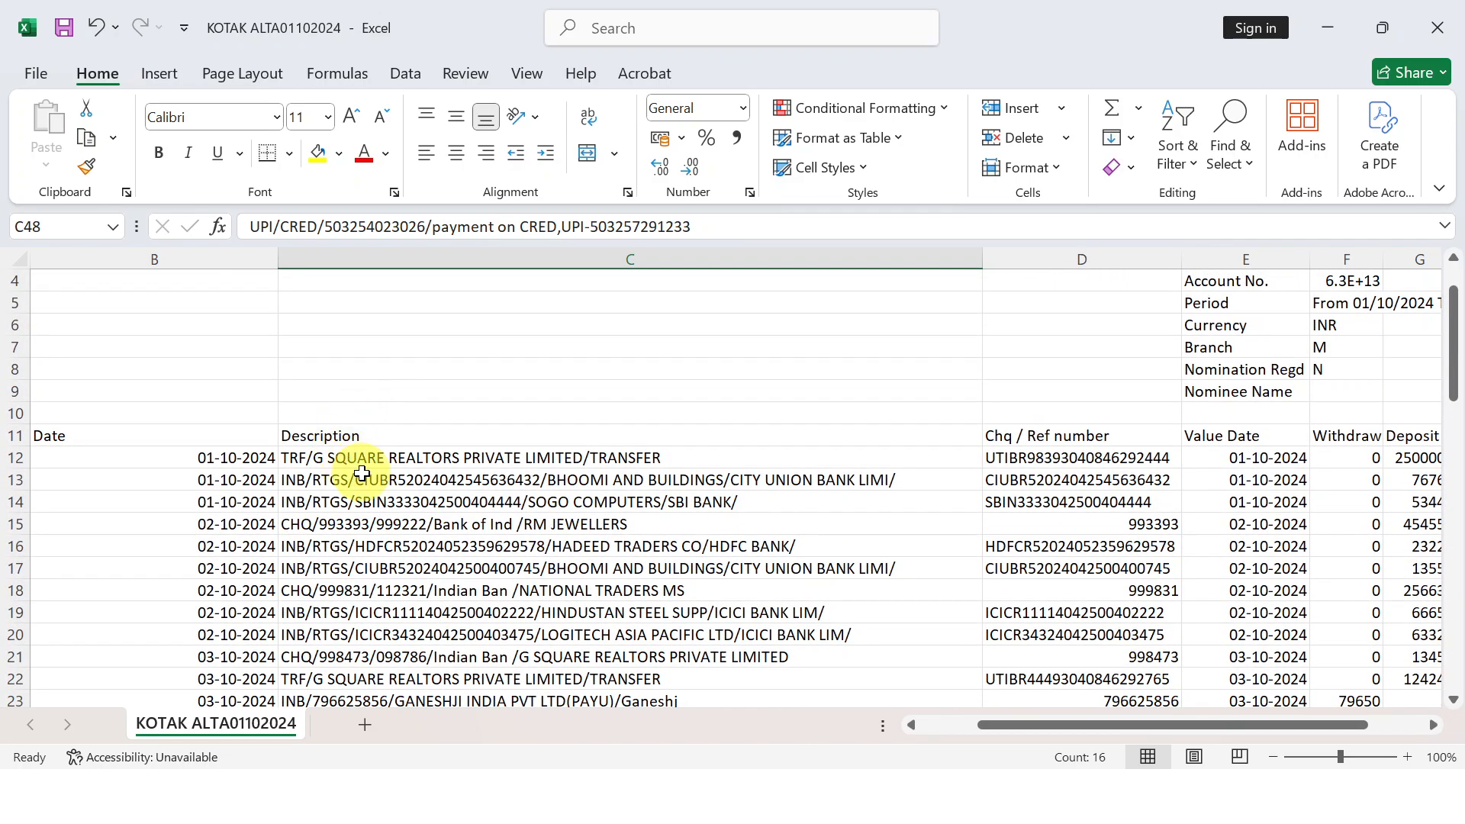
left_click(369, 458)
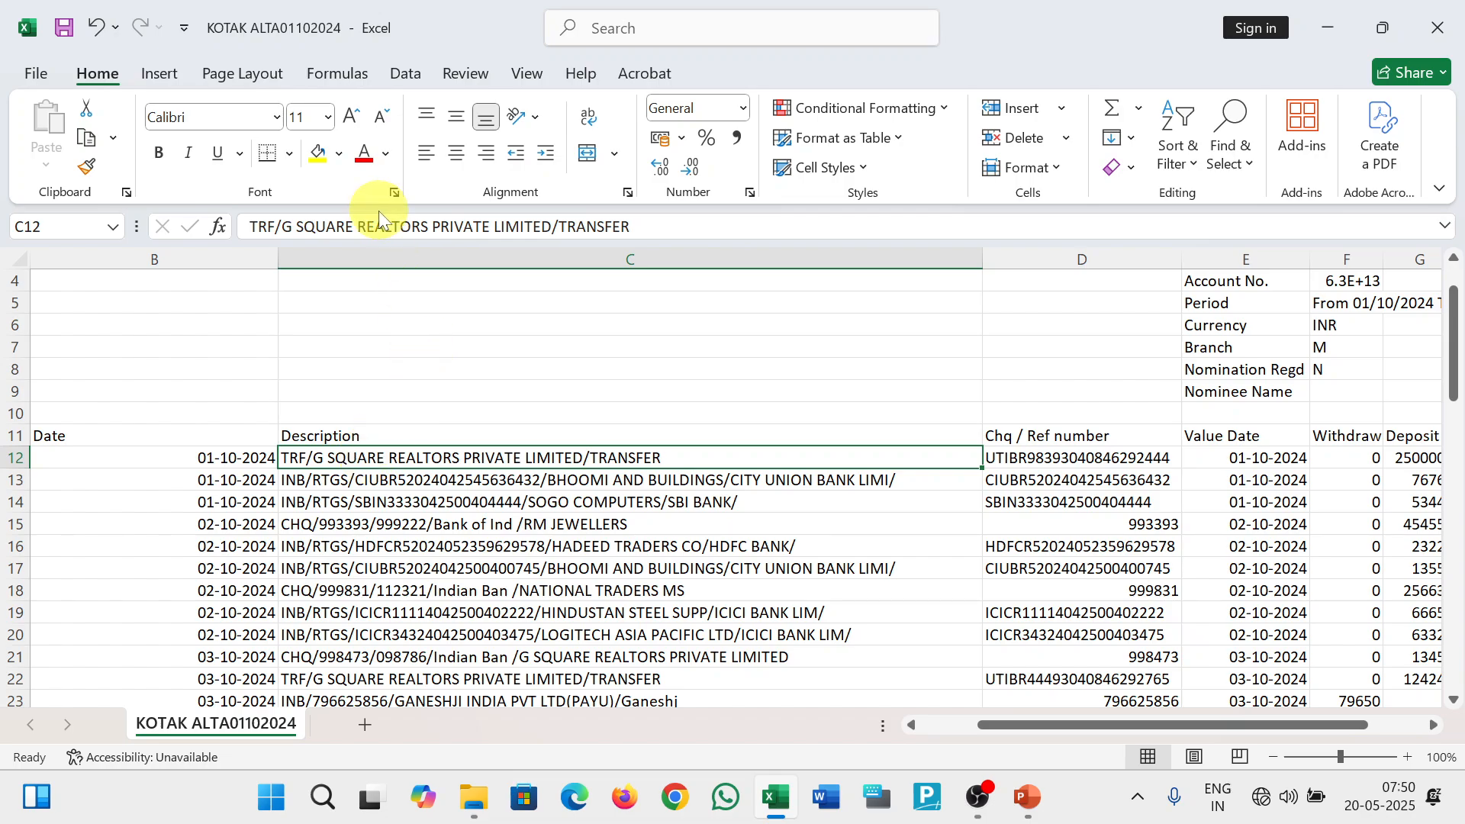
left_click_drag(281, 225, 553, 244)
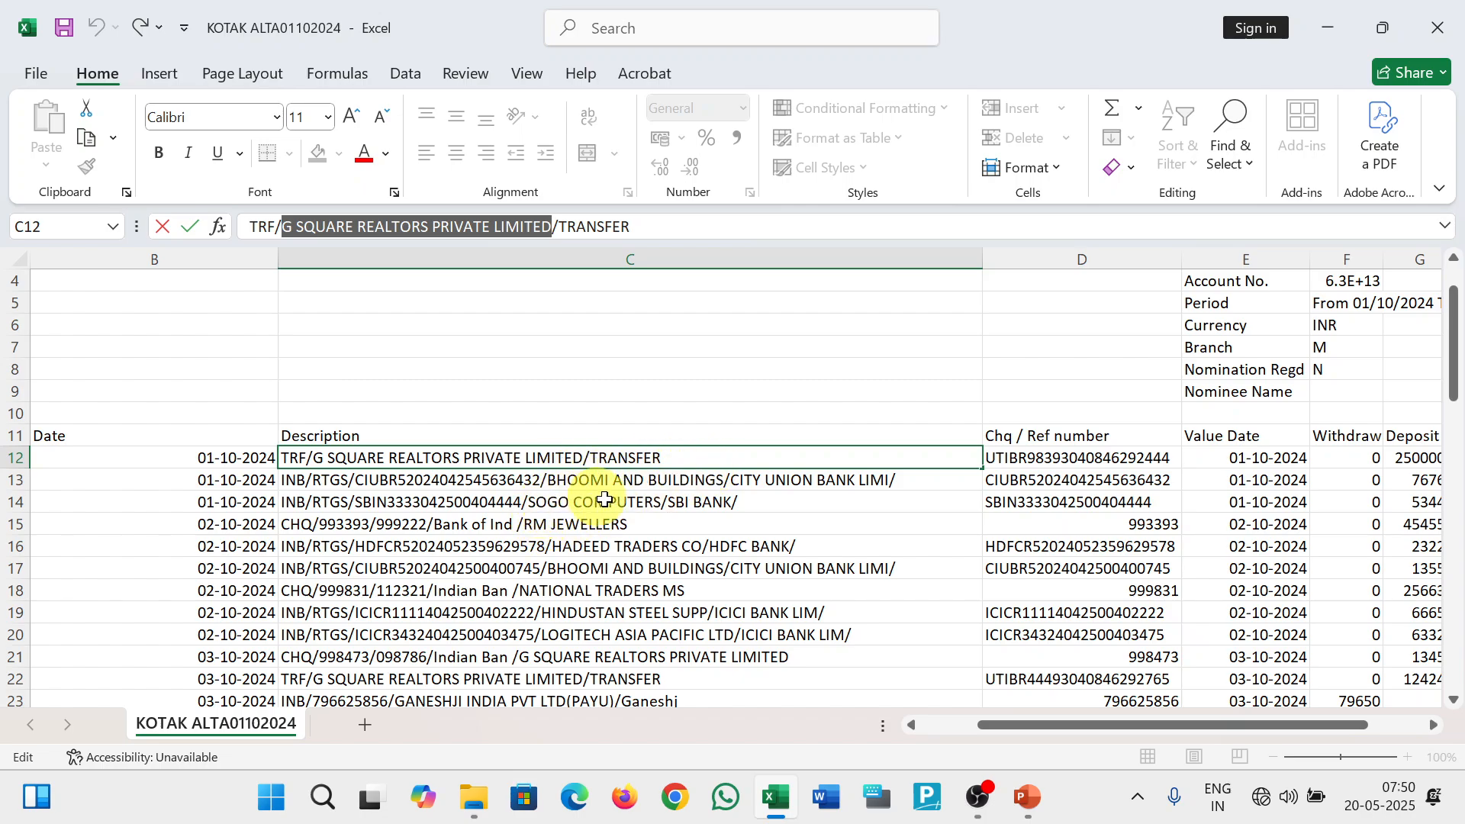
left_click(567, 362)
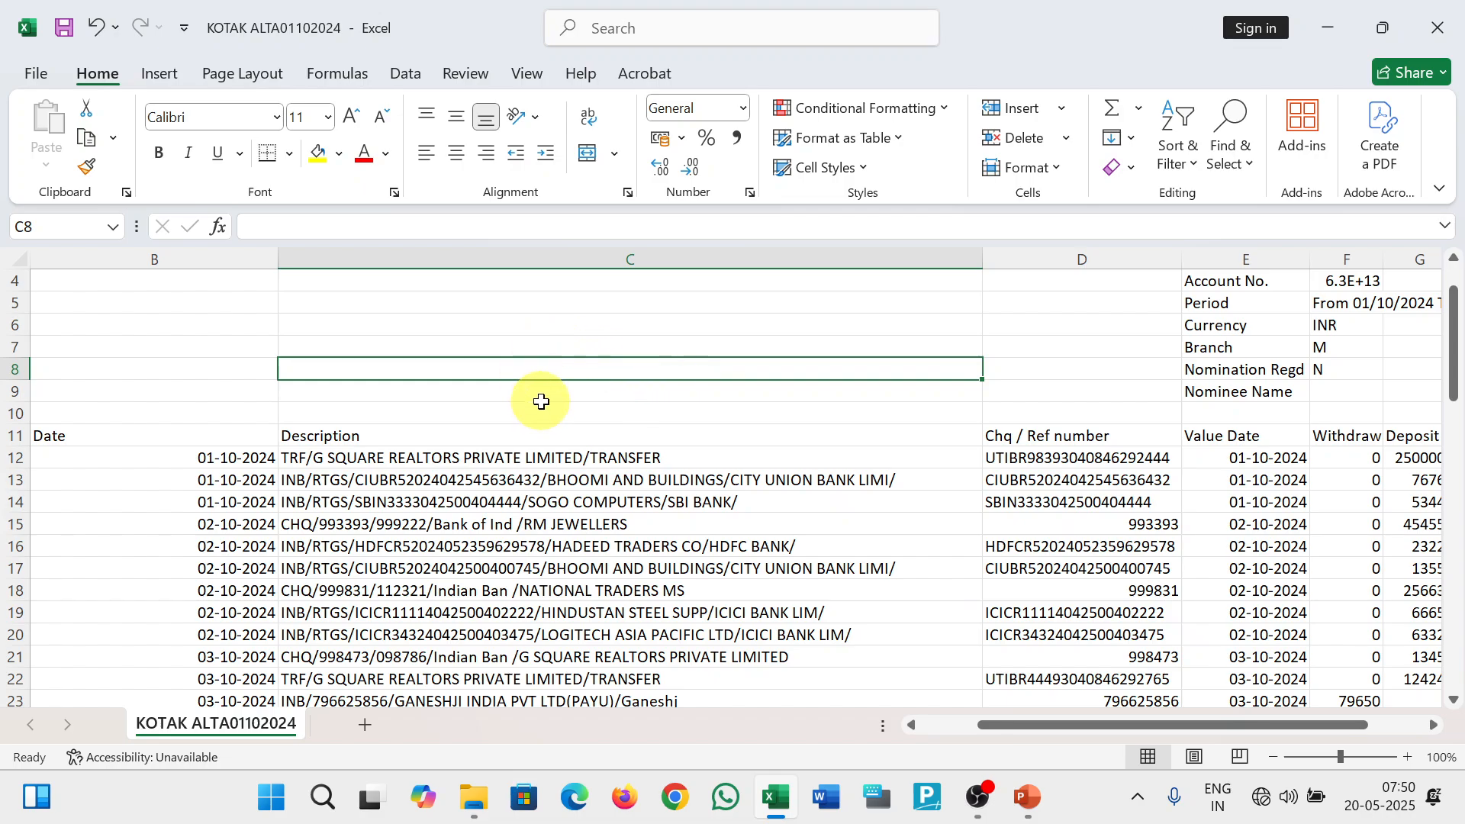
- Switch to the PowerPoint slide show and advance to the TallyPrime demonstration
key("alt+Tab")
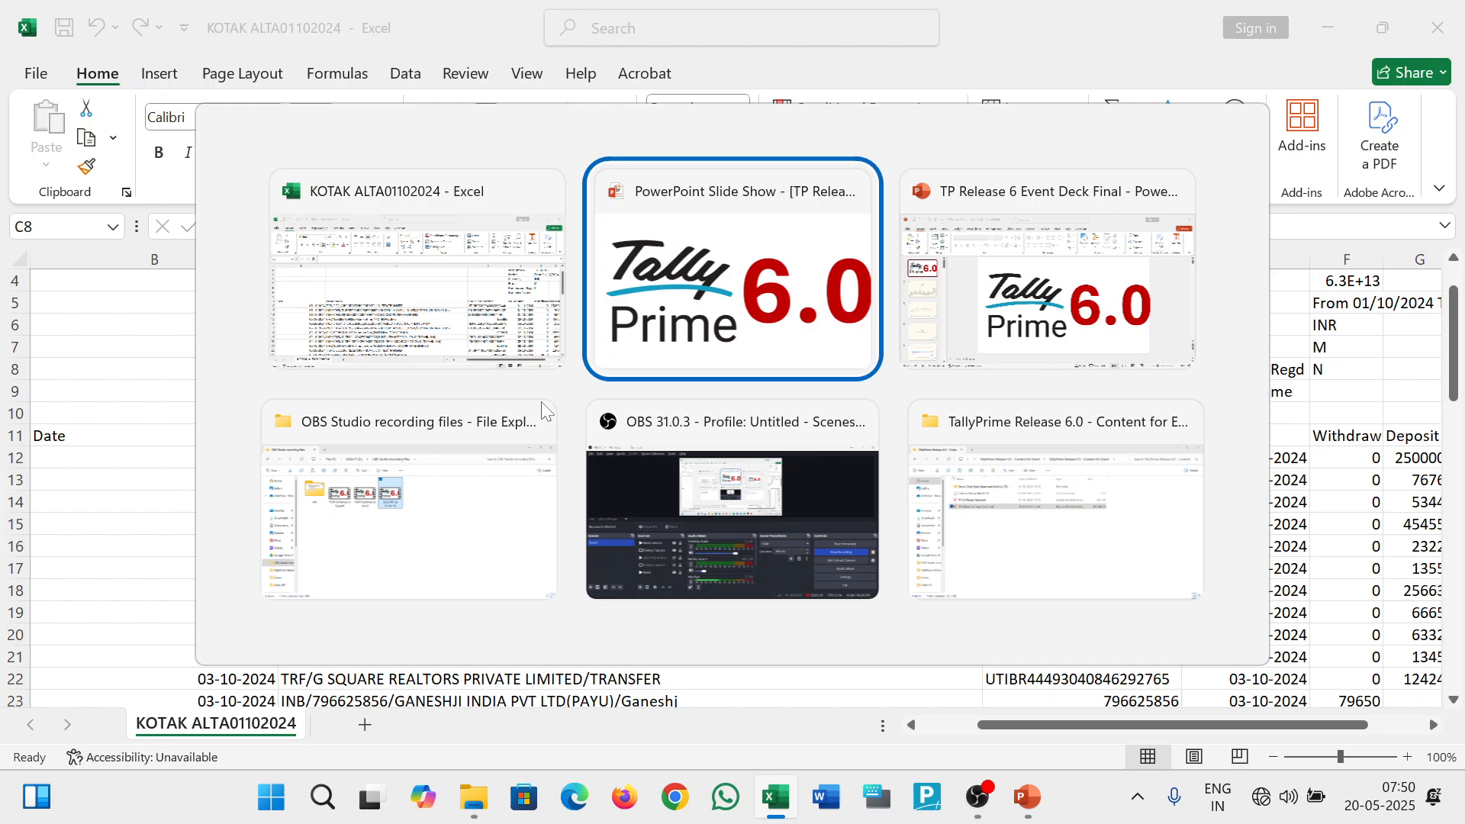
key("Right")
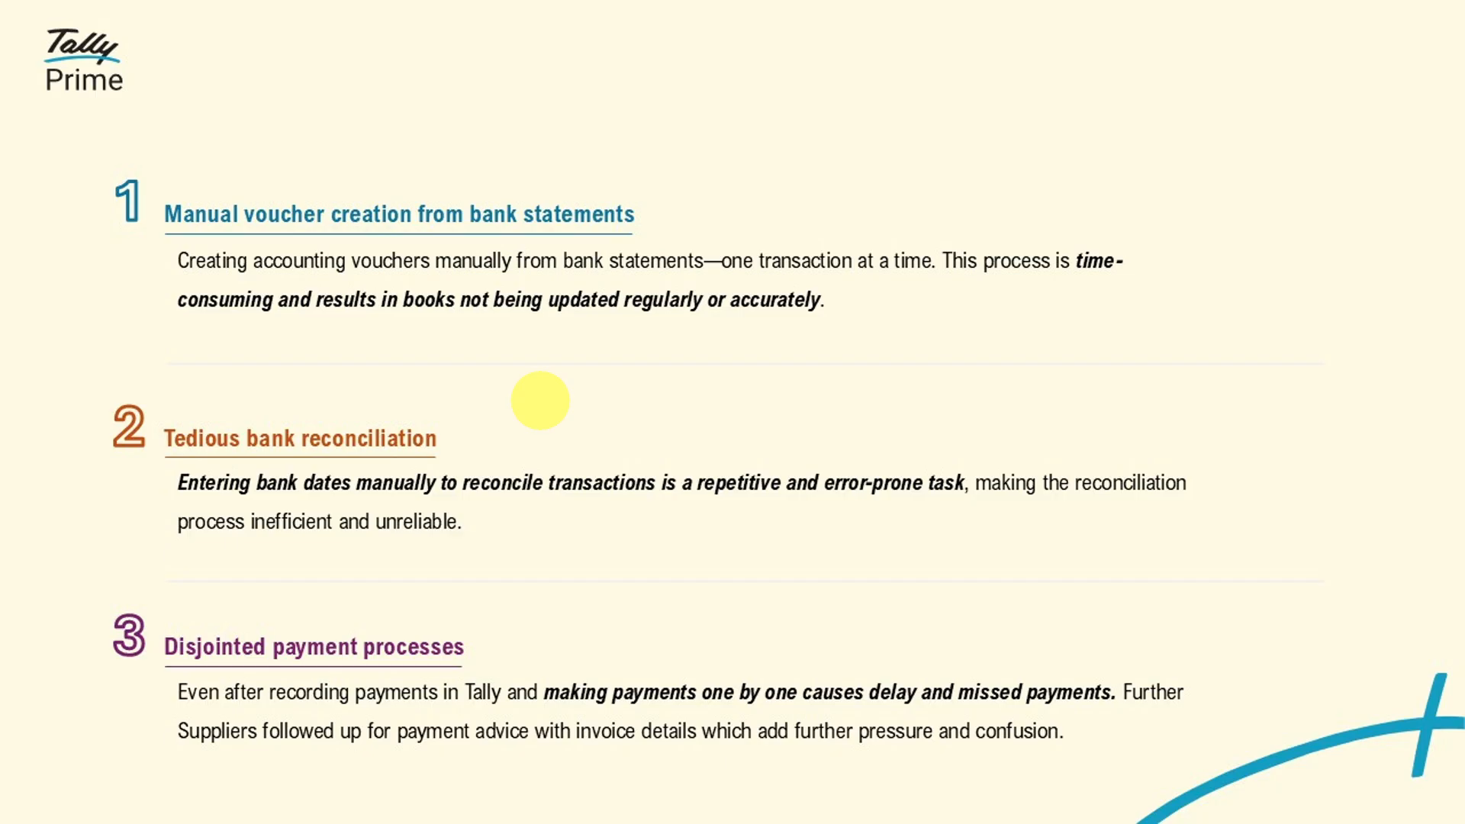
key("Right")
key("Right")
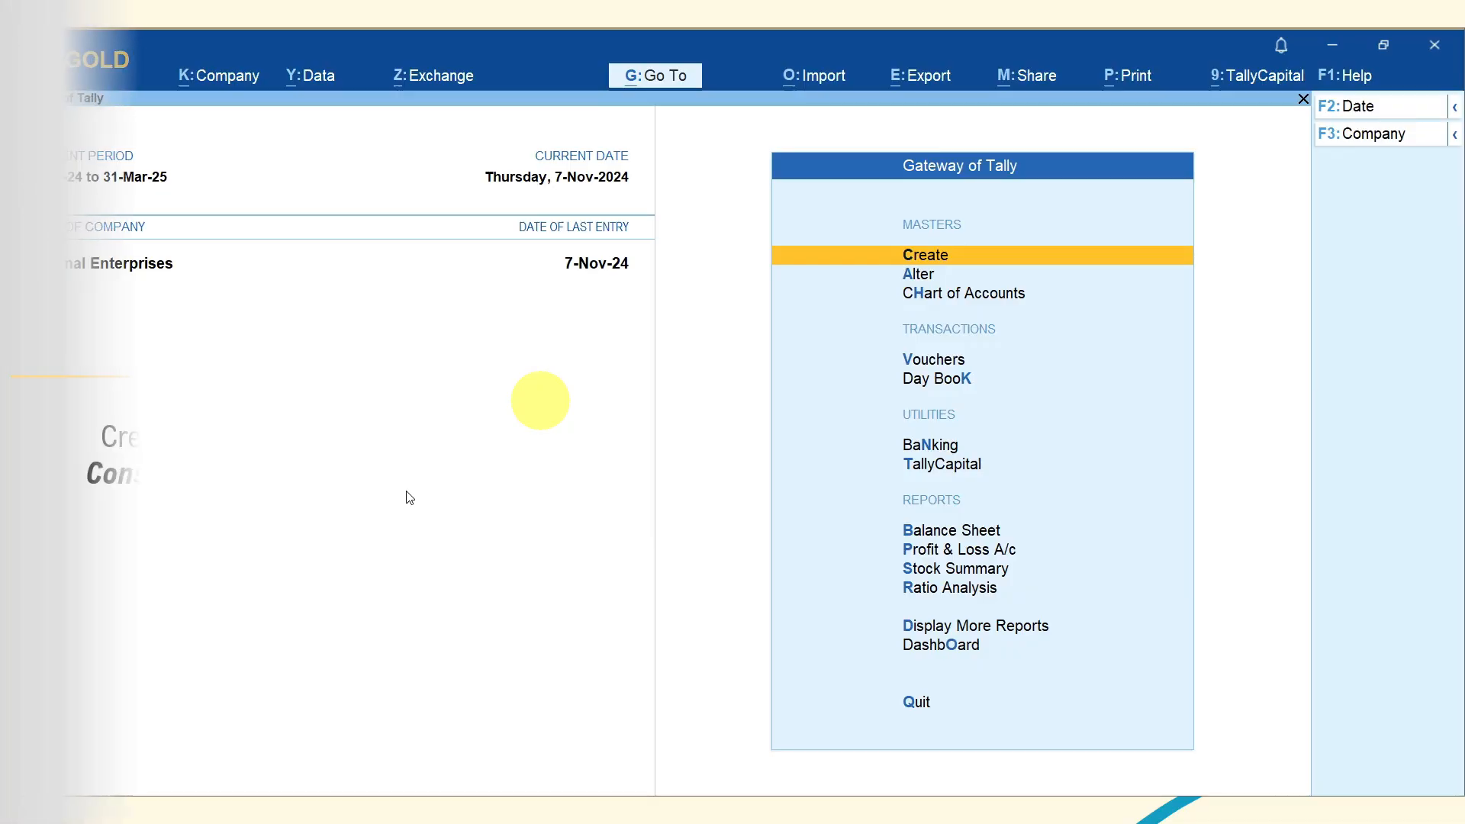
- Open the bank statement import and choose the Kotak - CA-1961 bank ledger, keeping the Demo WFA folder and supported file types
key("Right")
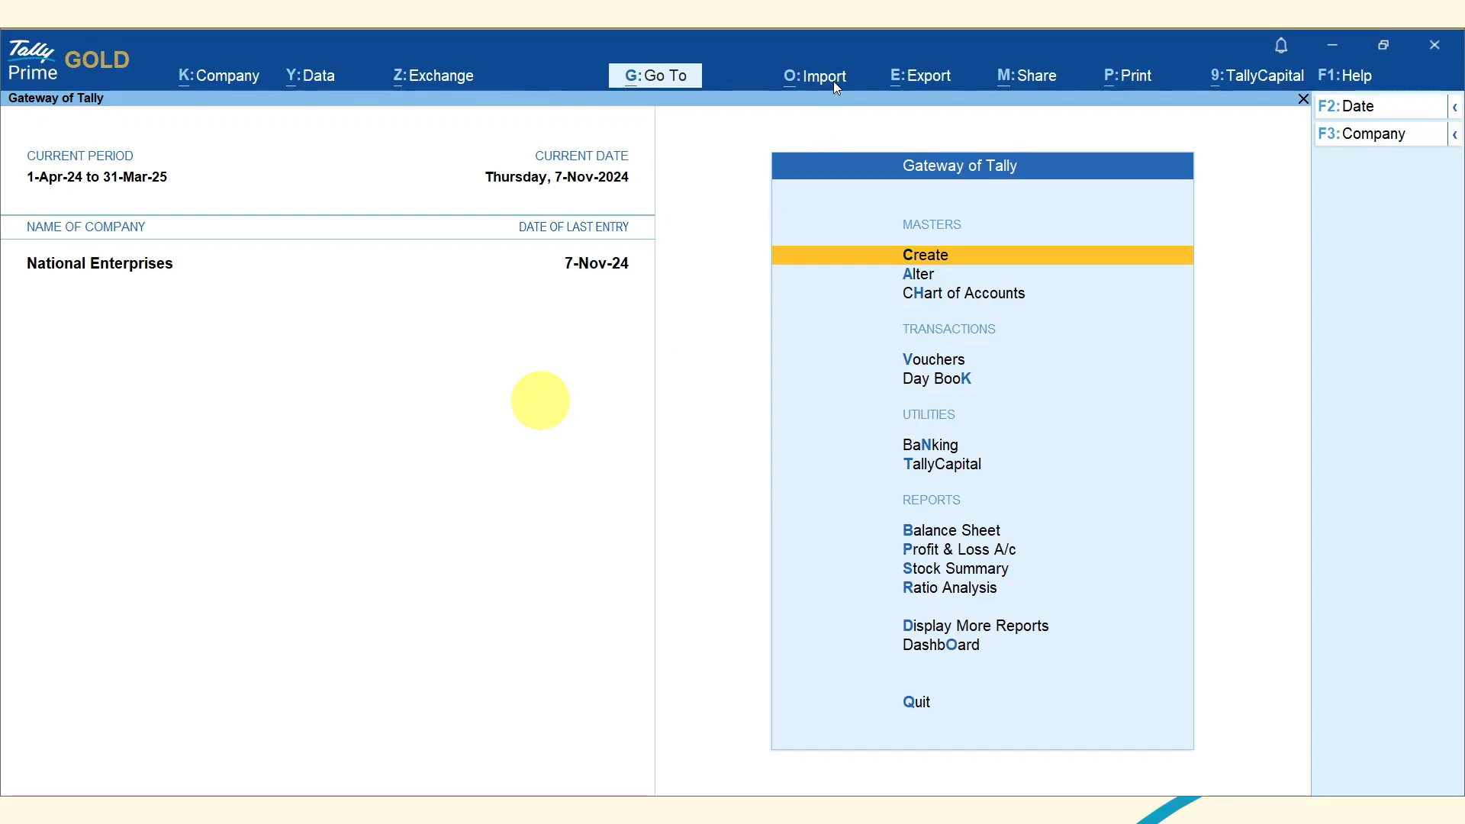
key("Right")
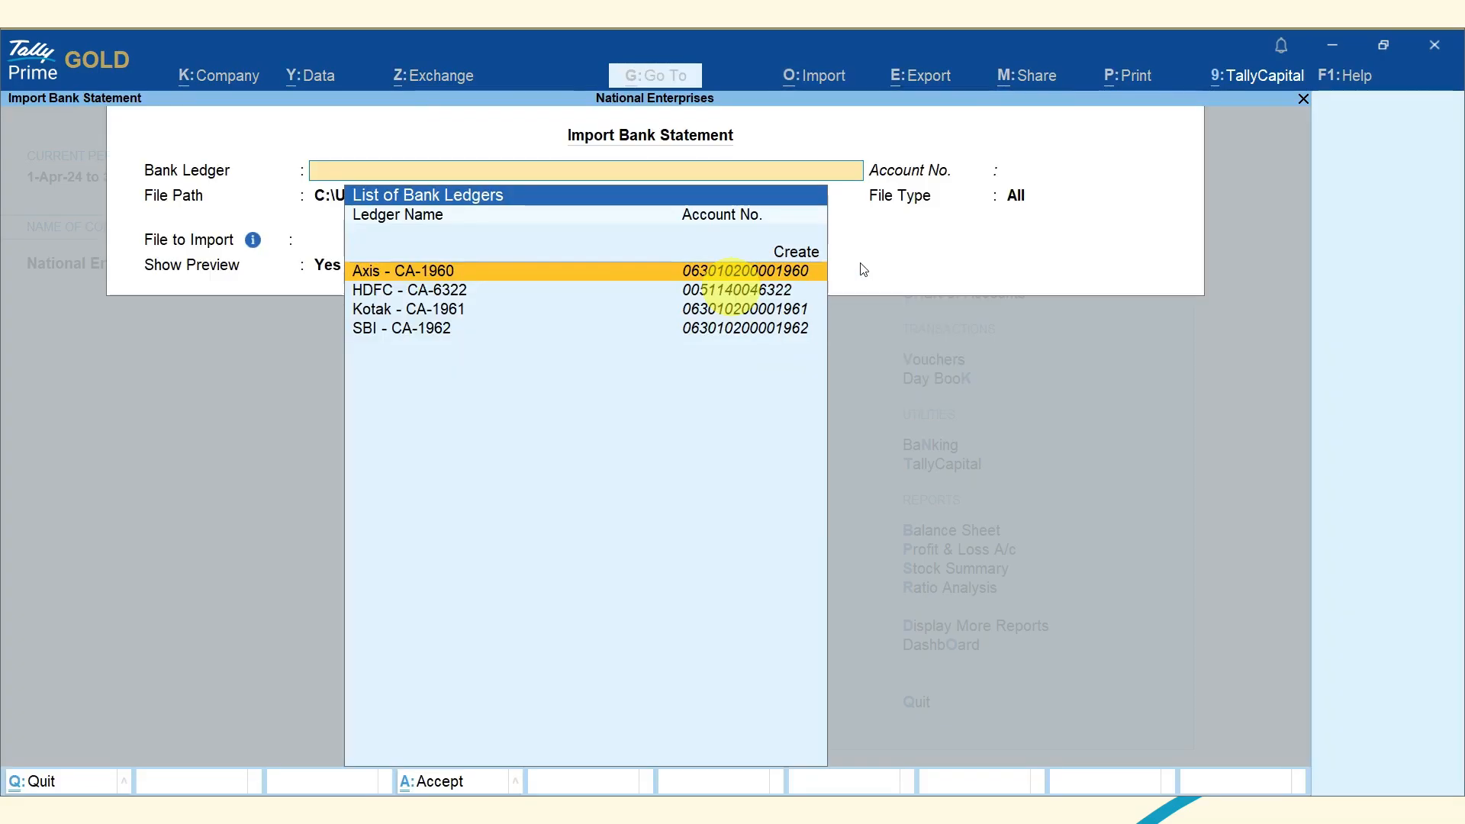
left_click(420, 314)
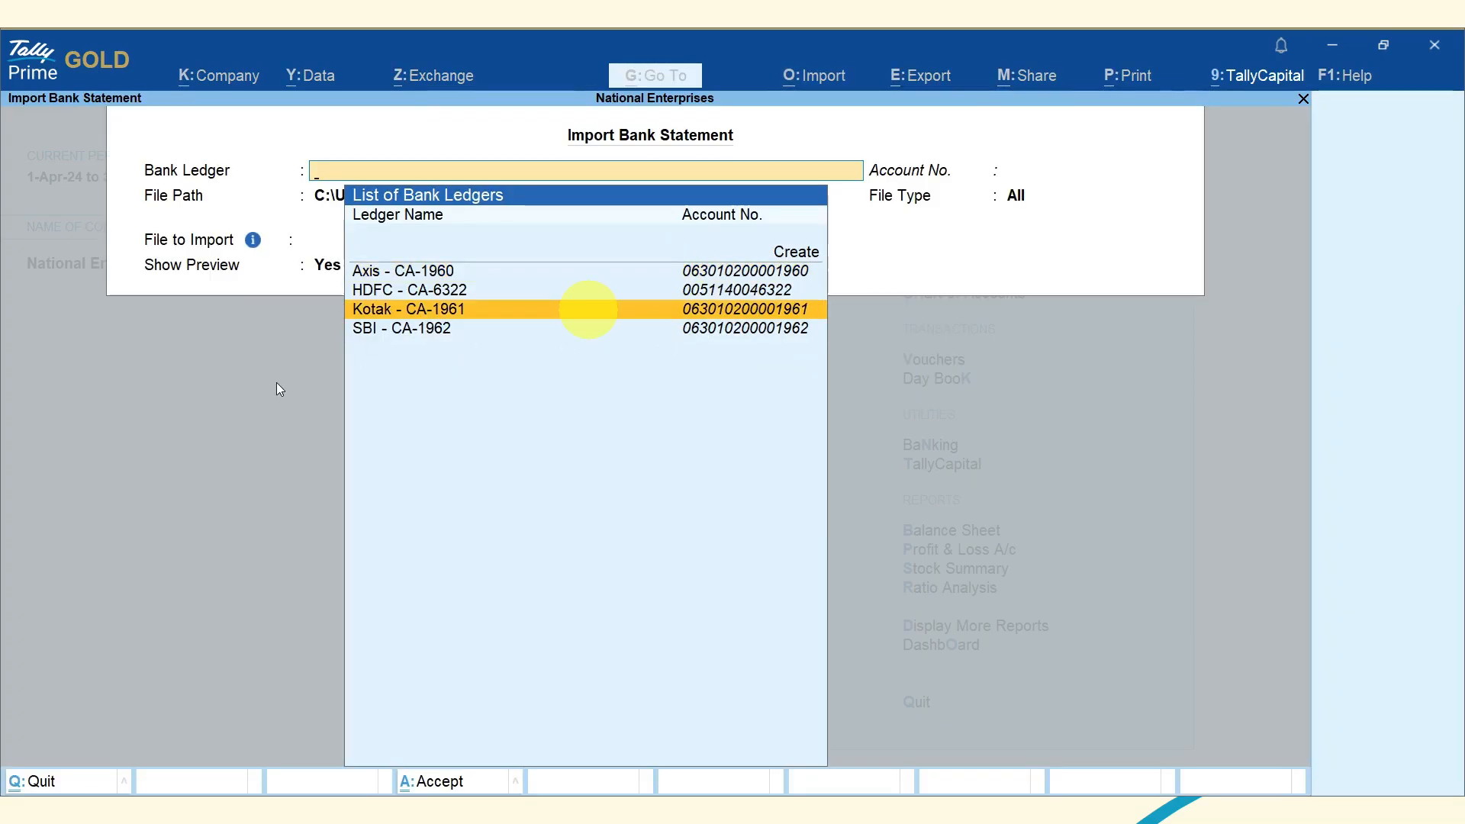
key("Return")
key("Return")
key("Return")
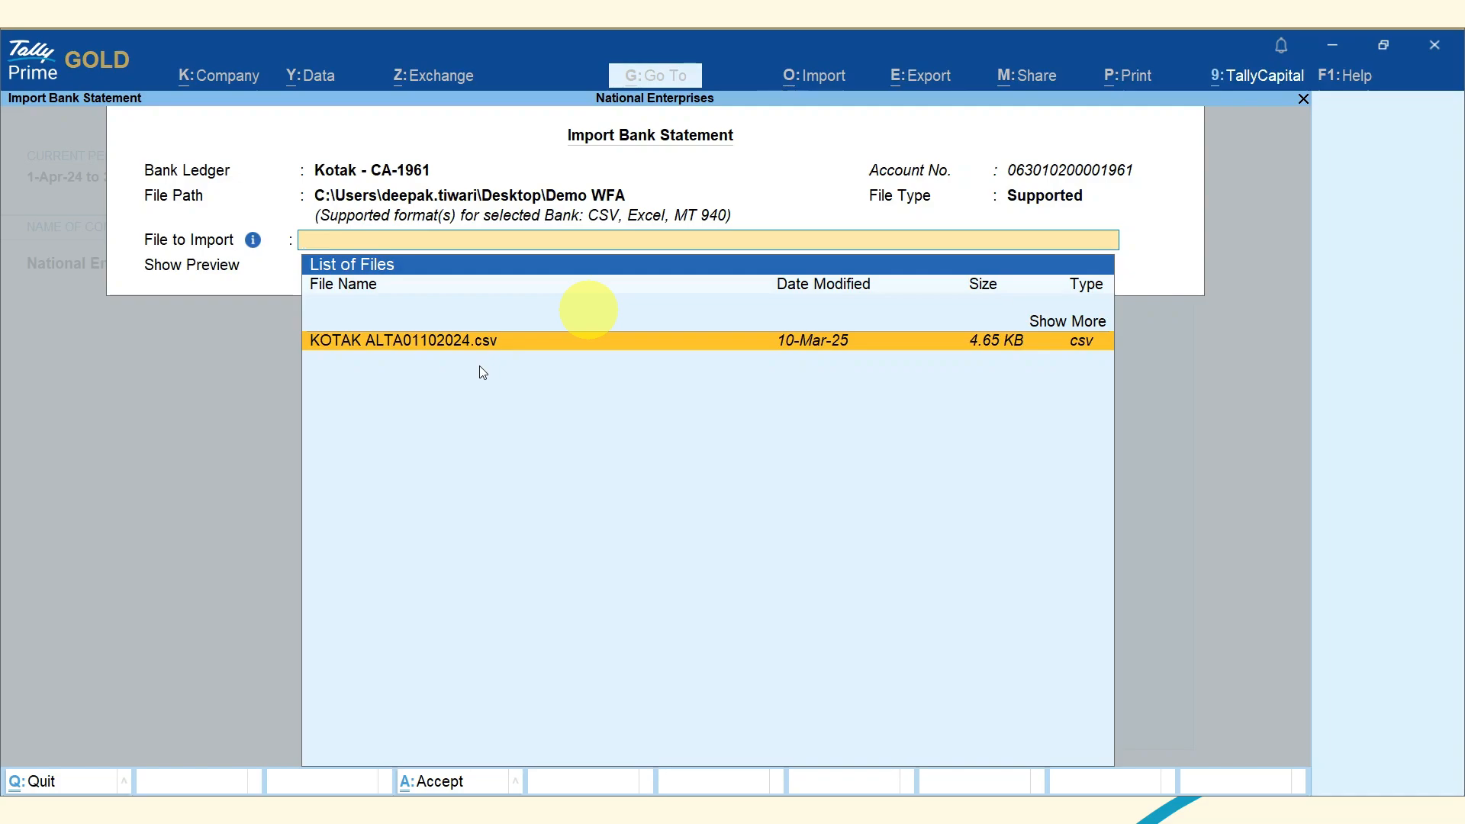
- Import the statement file KOTAK ALTA01102024.csv with the preview enabled
key("Return")
key("Return")
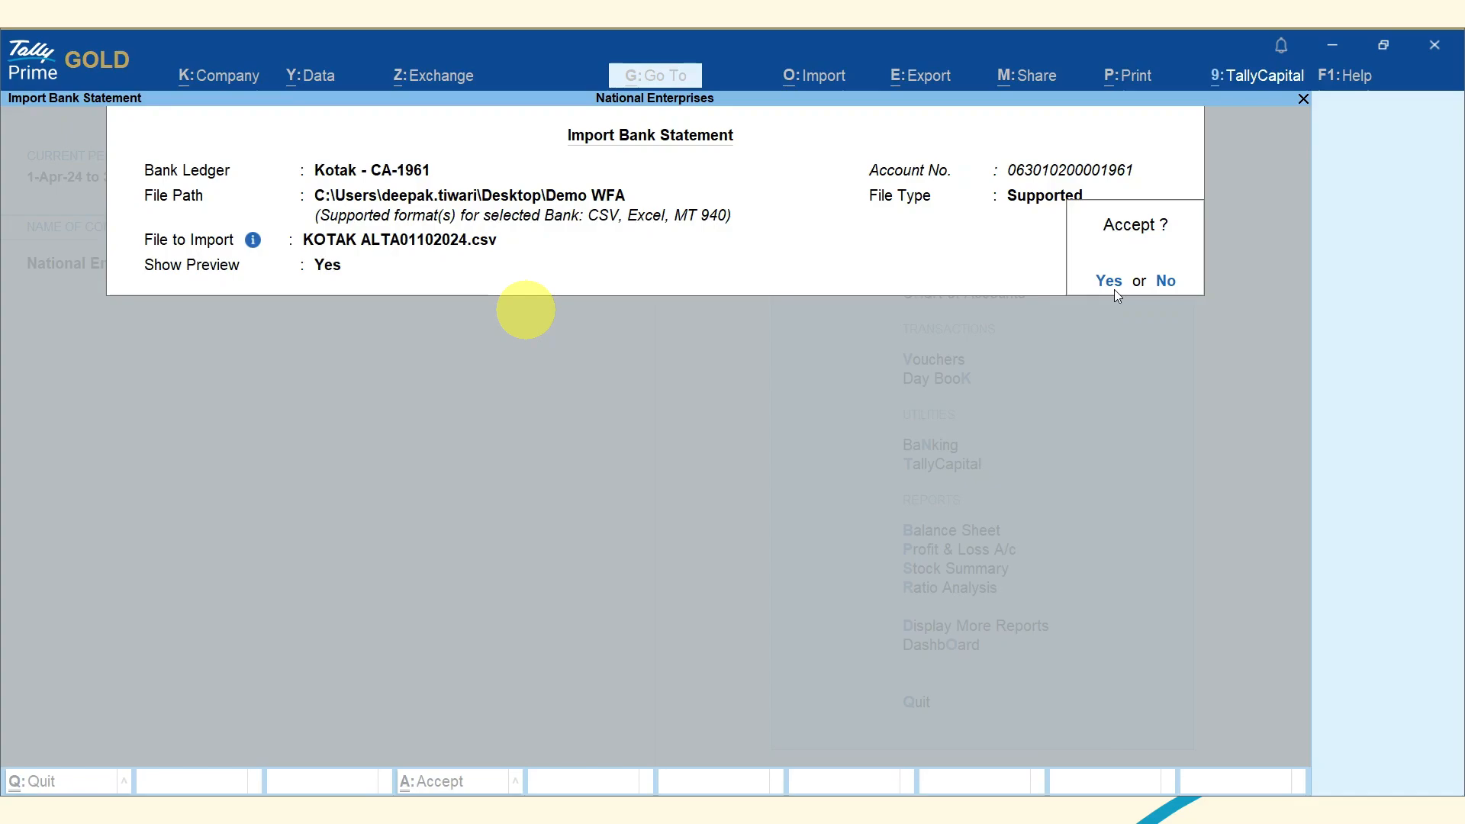
key("Return")
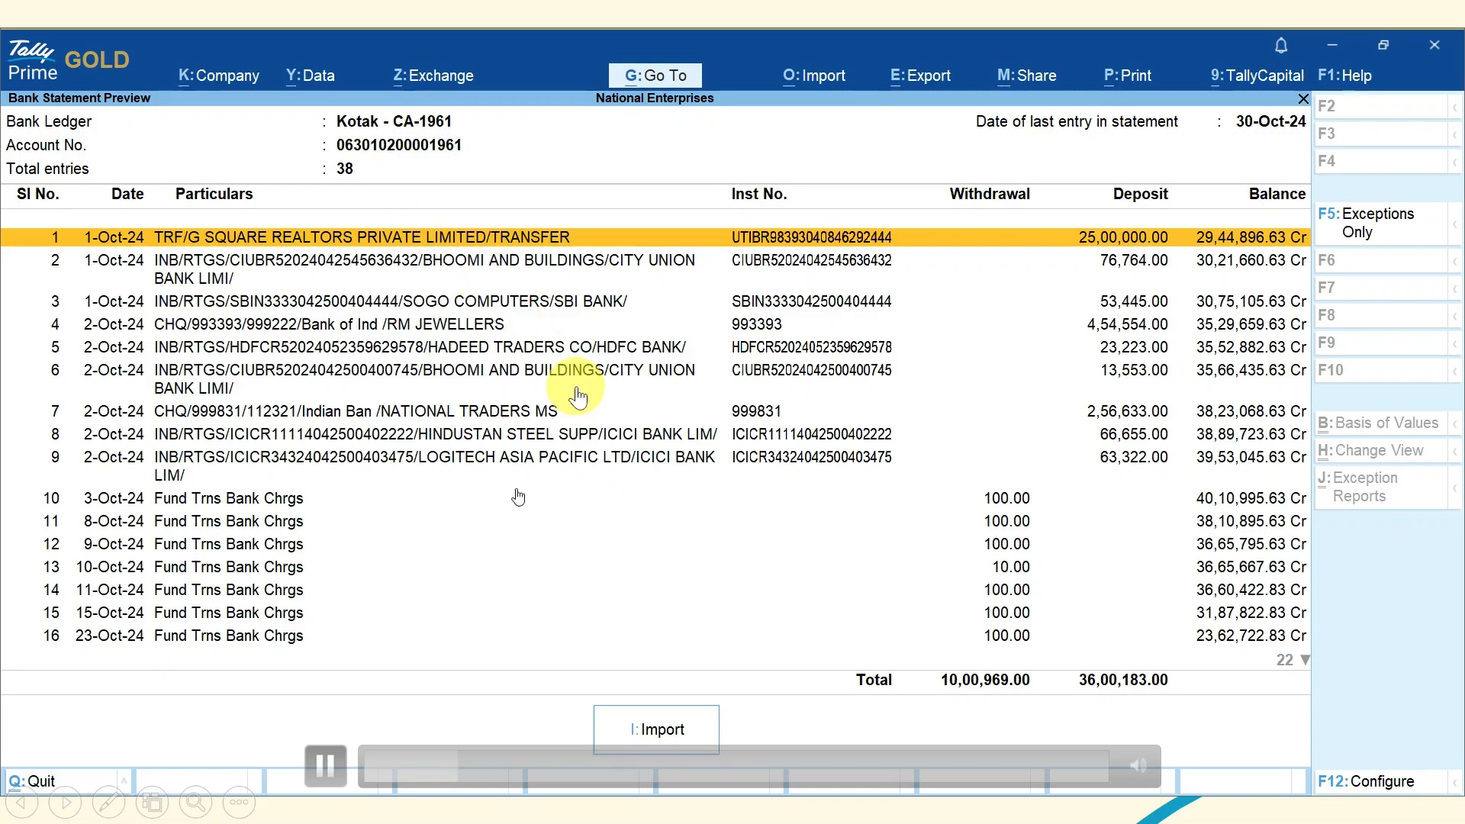
left_click(649, 736)
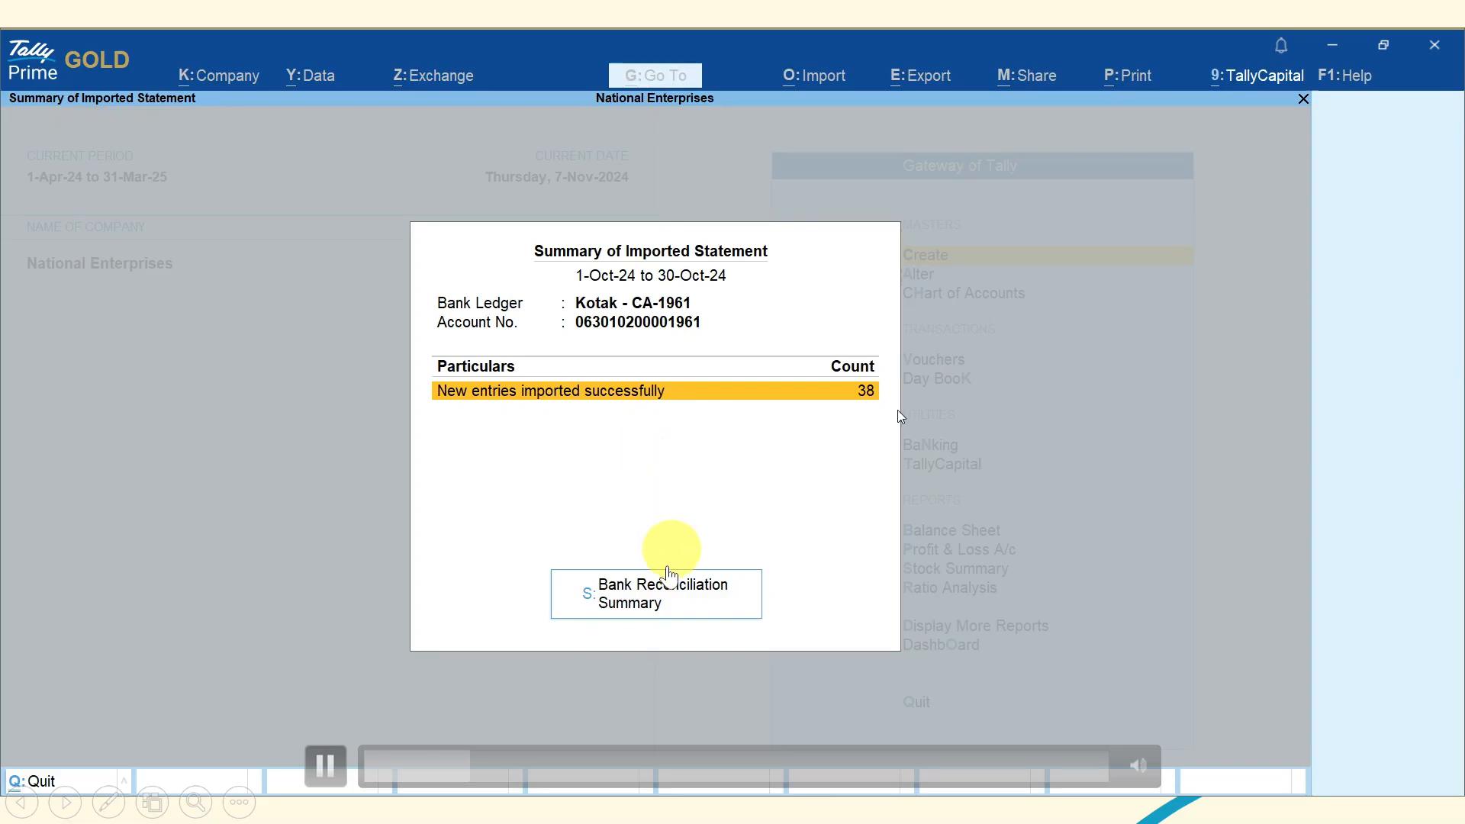
- From the bank reconciliation summary, mark the optional Cash Sales vouchers linked with bank data as regular and reconcile them
left_click(702, 599)
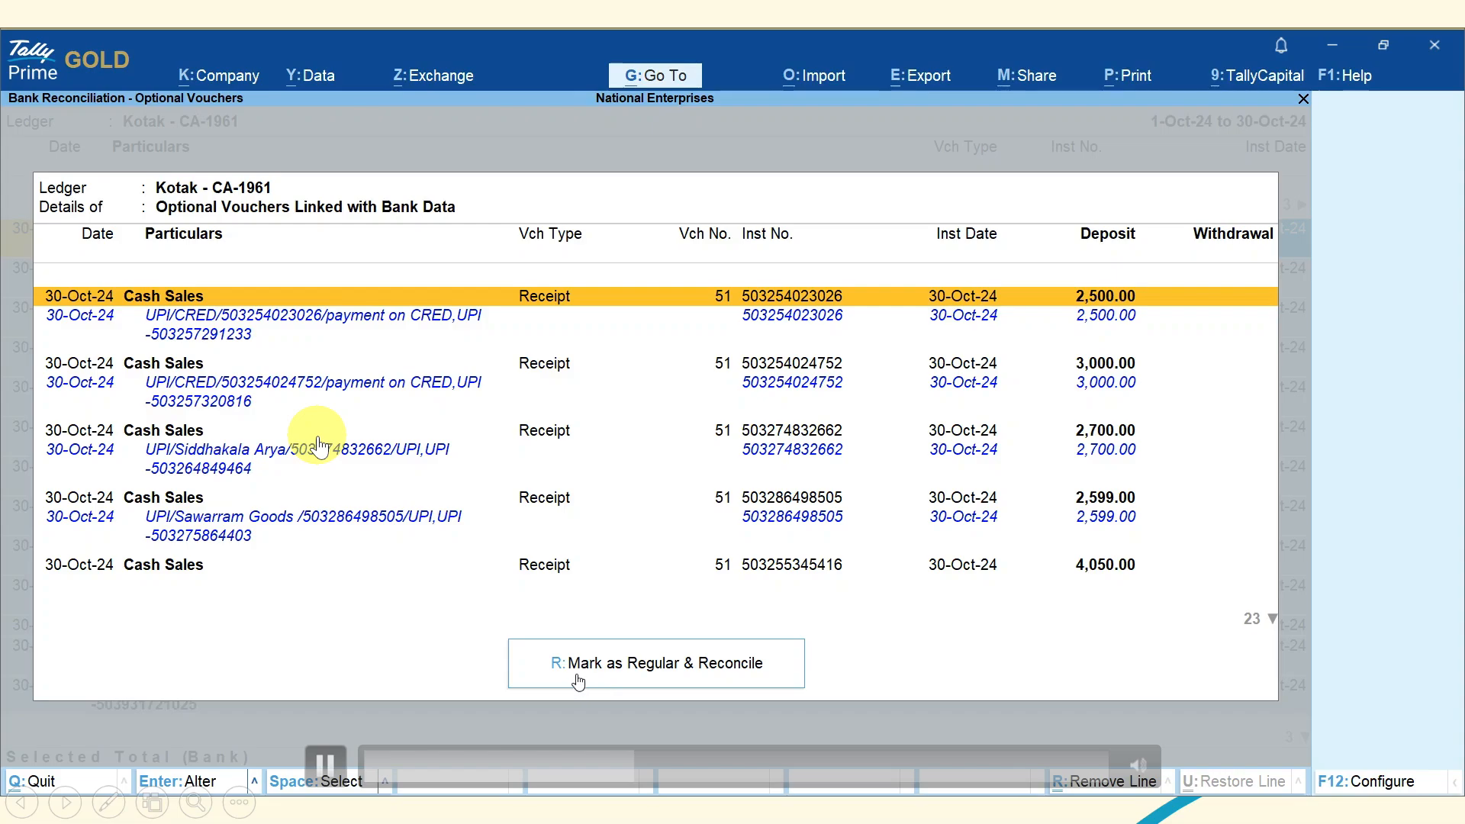
left_click(753, 680)
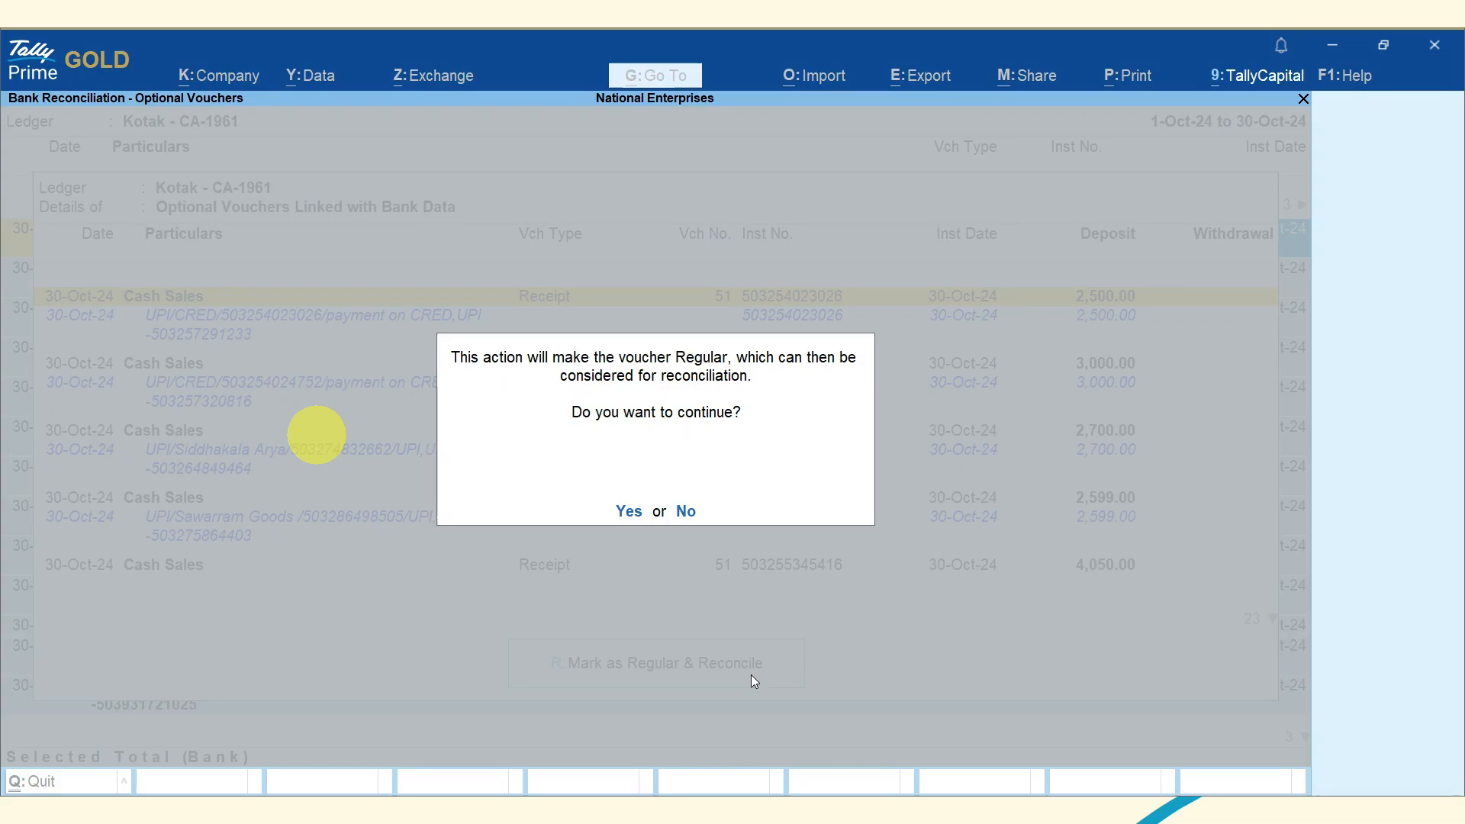
left_click(631, 511)
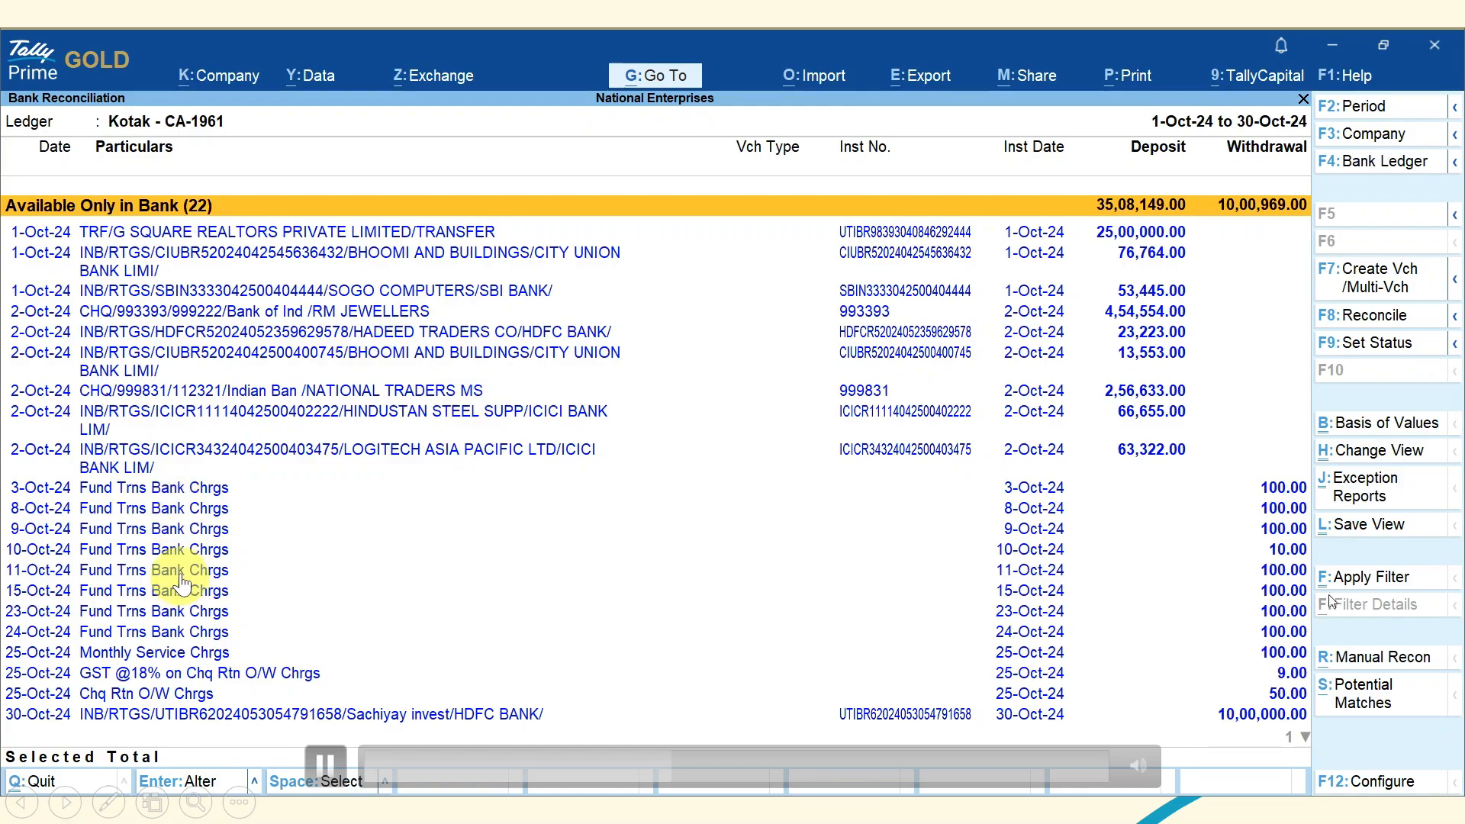
- Filter the entries available only in the bank by external data containing "Chrgs"
left_click(1357, 580)
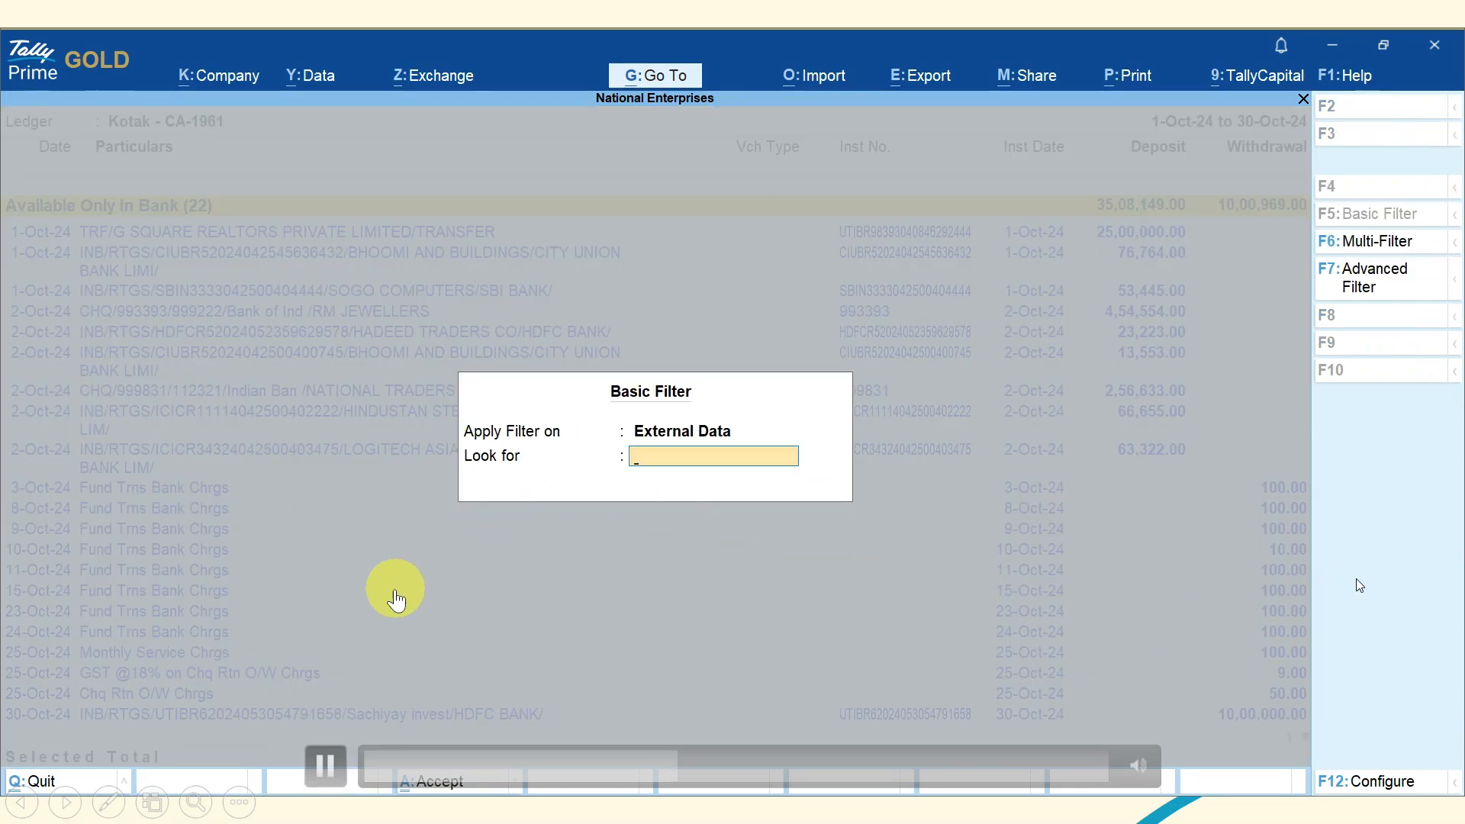
type("Chrgs")
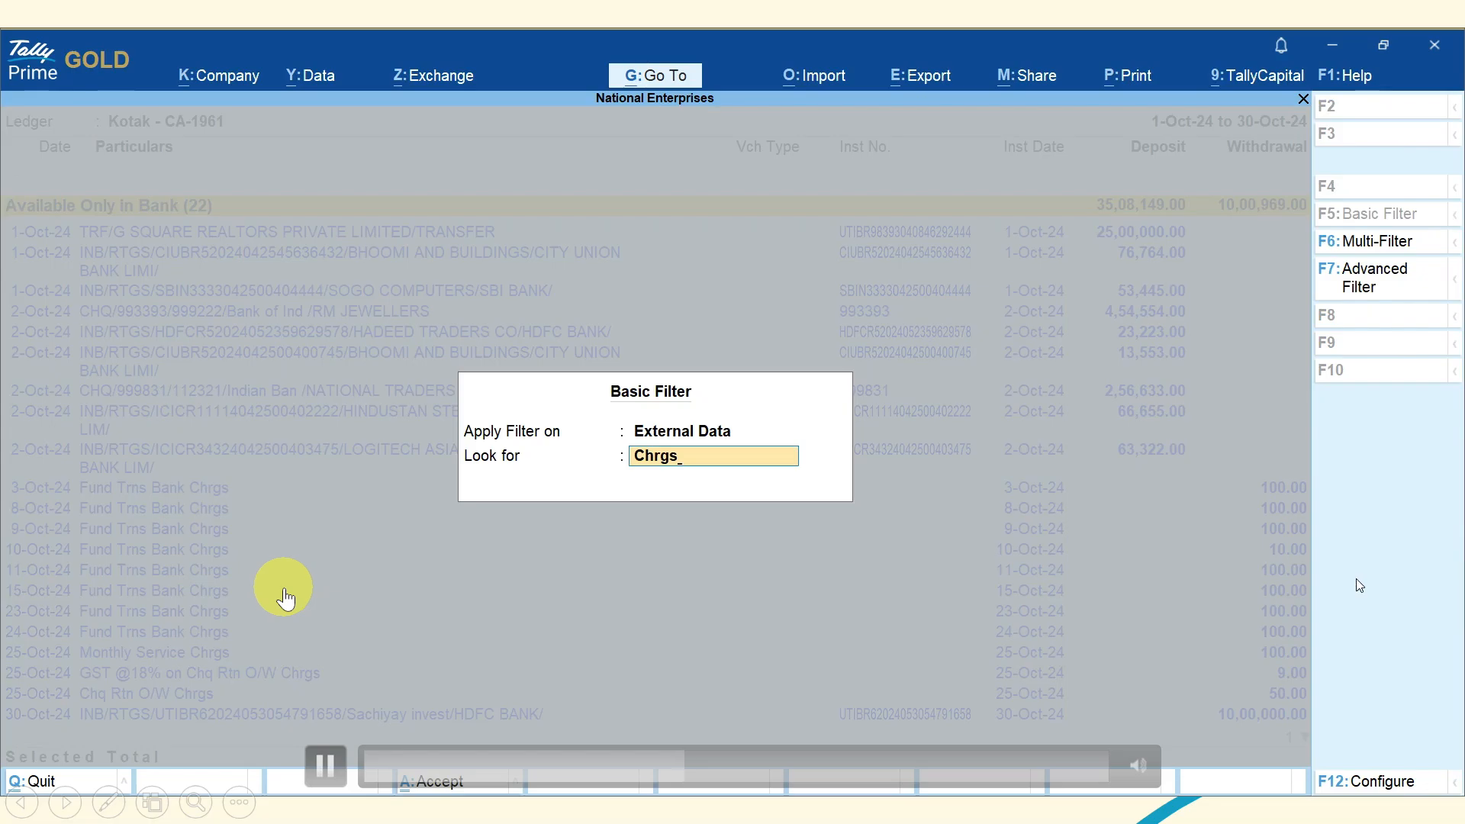
key("Return")
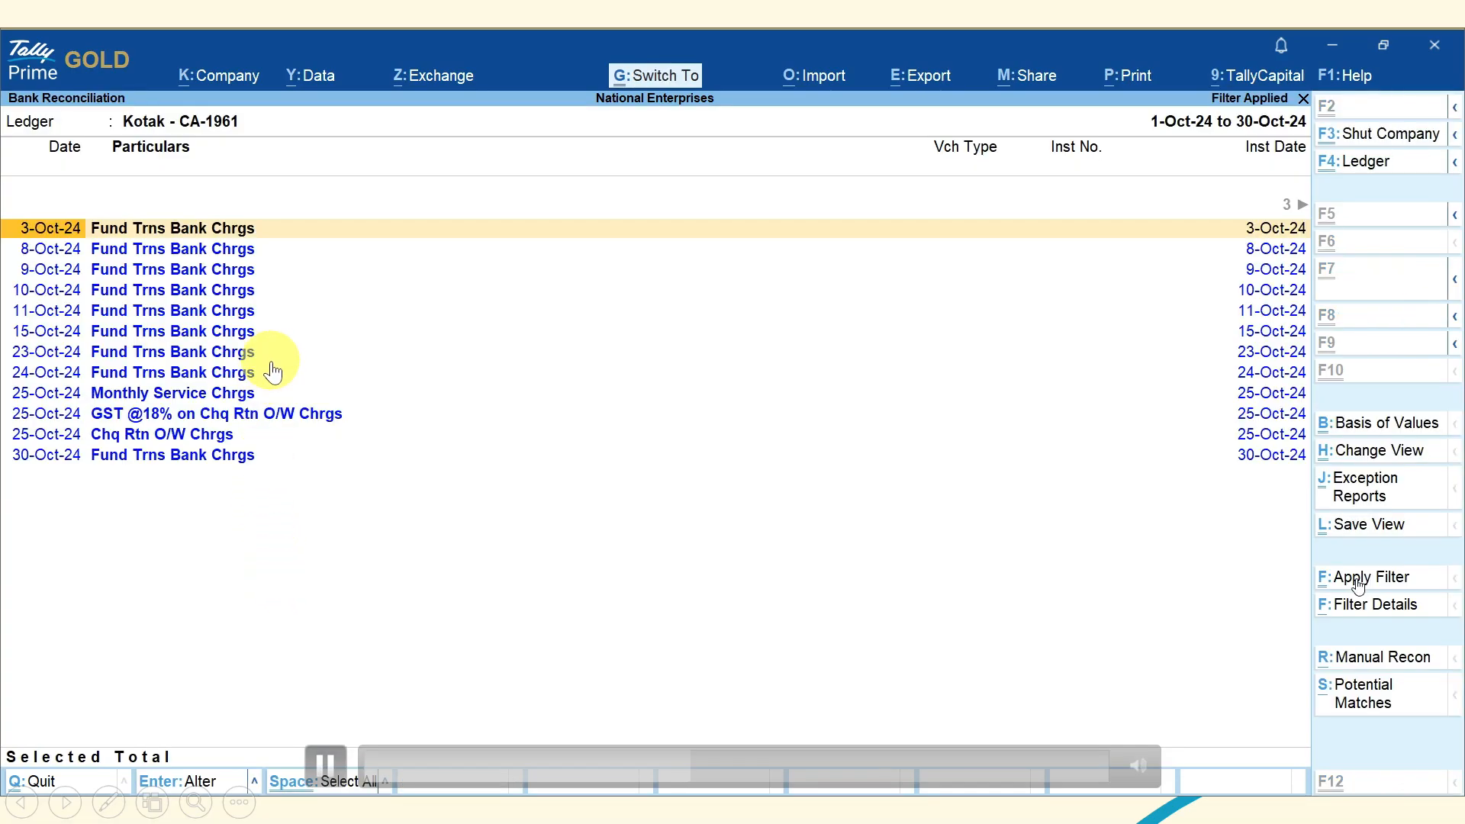
- Select all filtered bank charge entries, check their withdrawal amounts, and start one consolidated voucher for them
key("space")
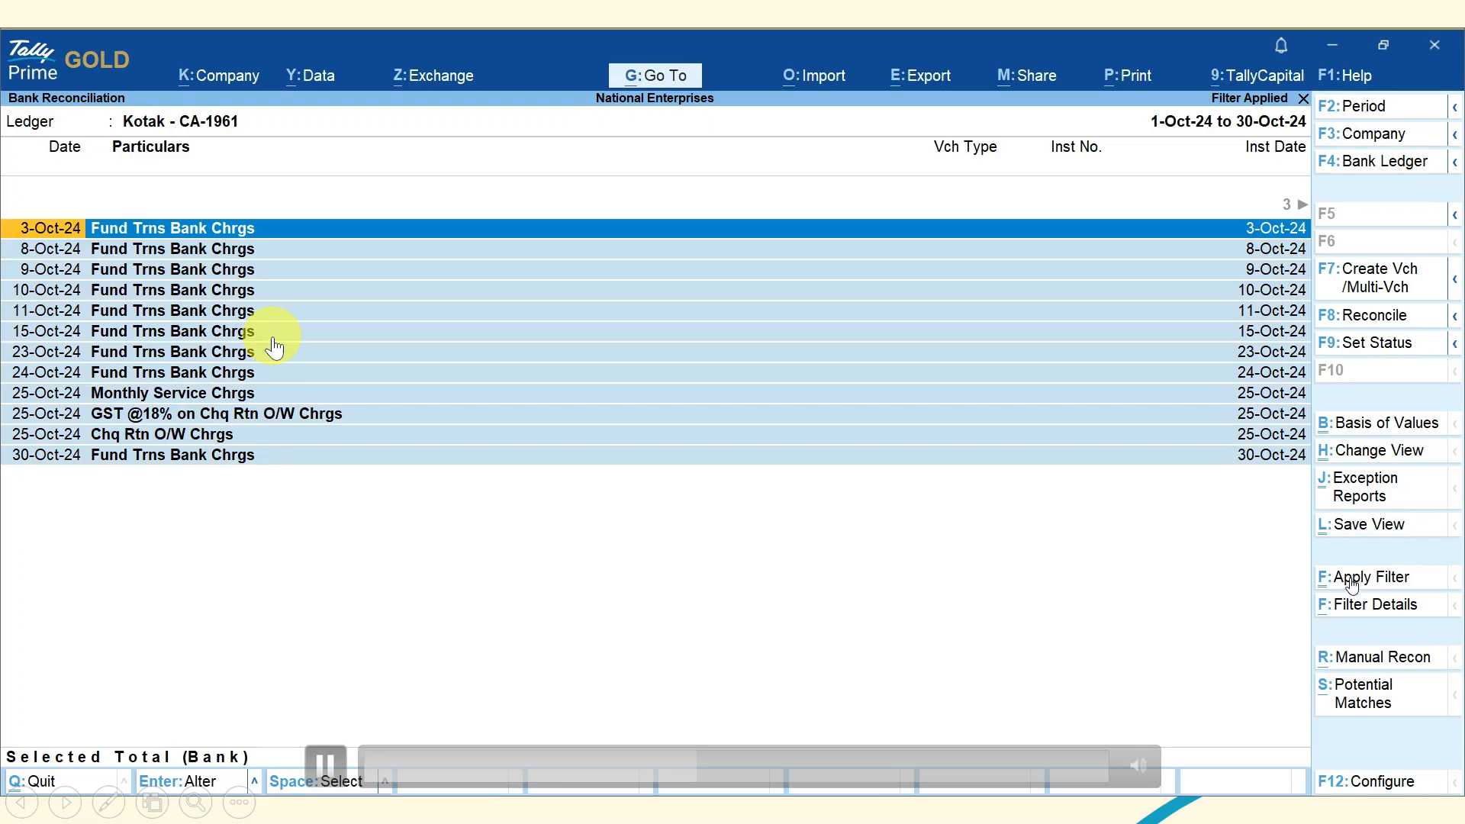
key("Right")
key("Right")
key("Right")
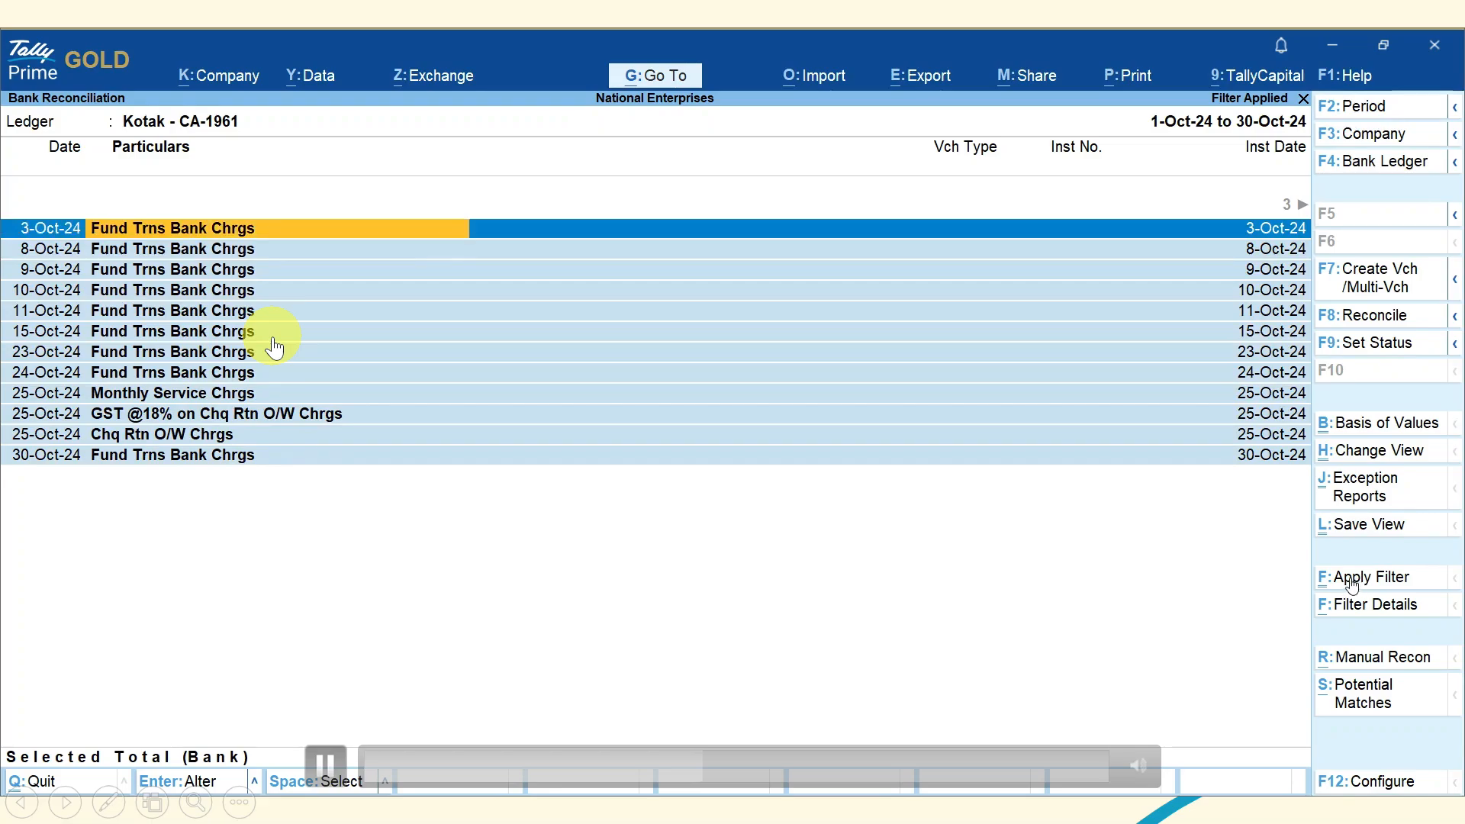
key("Right")
key("Right")
key("Right")
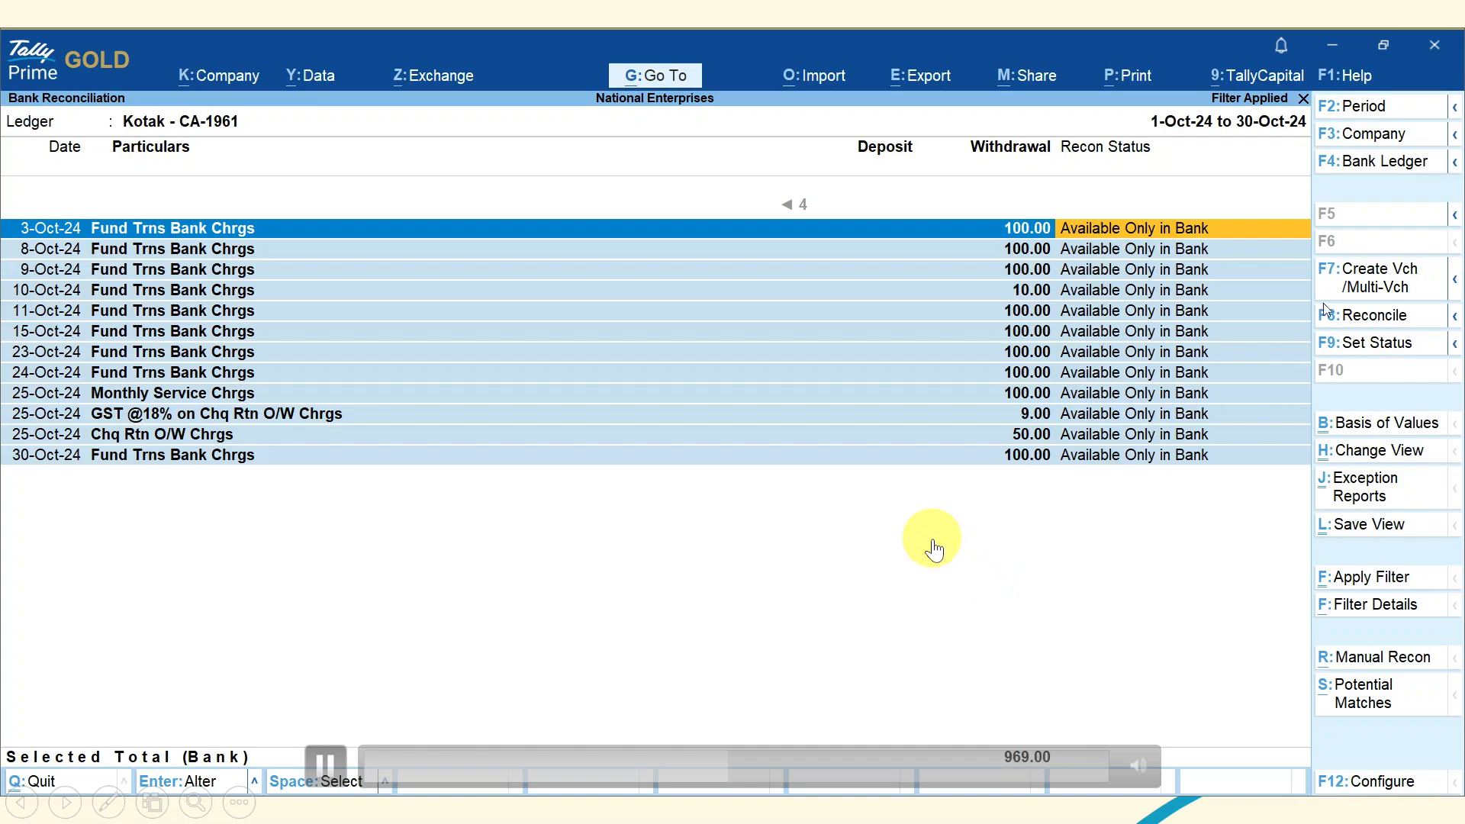
mouse_move(1458, 284)
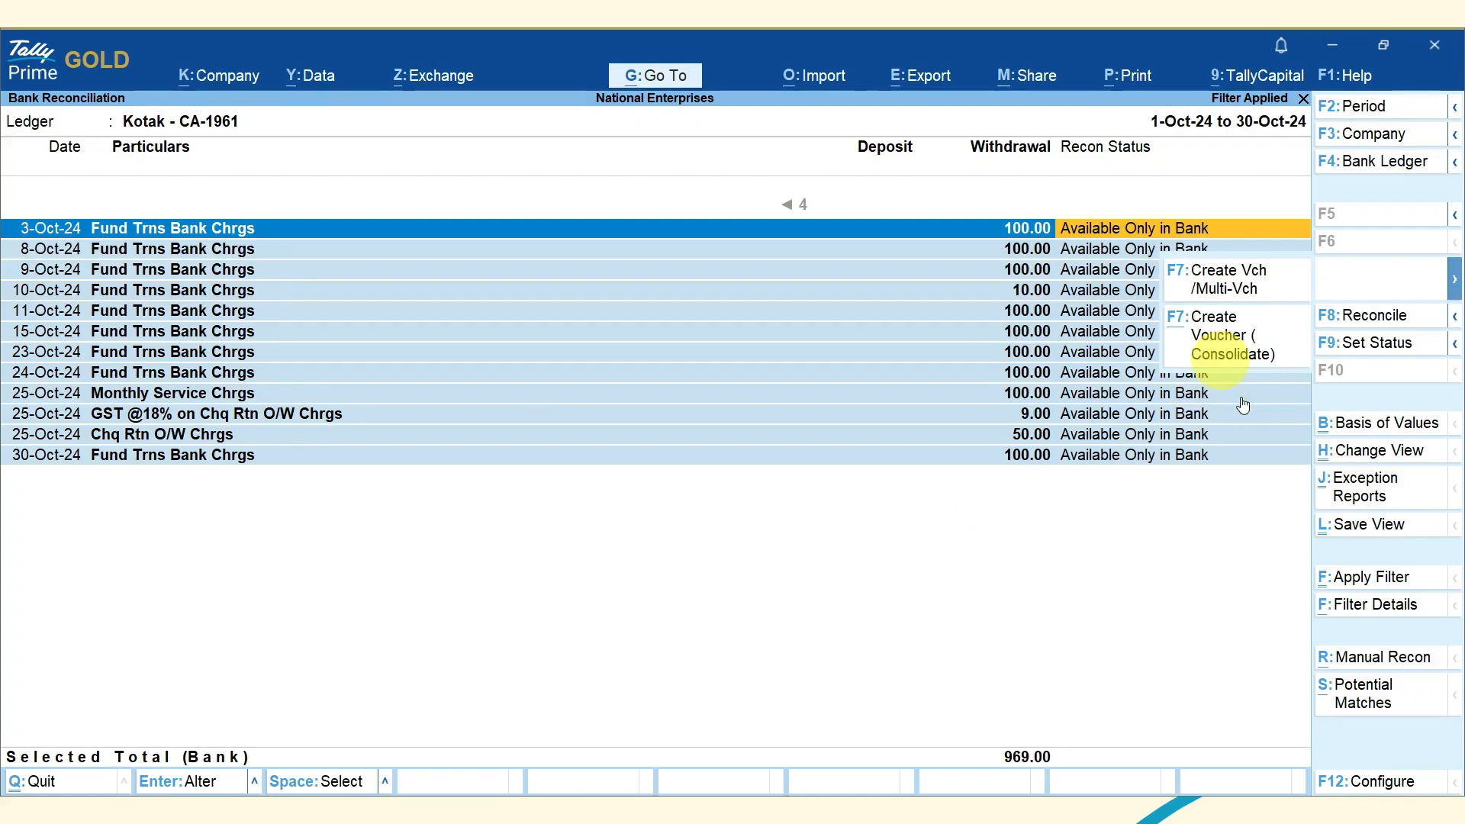
left_click(1220, 345)
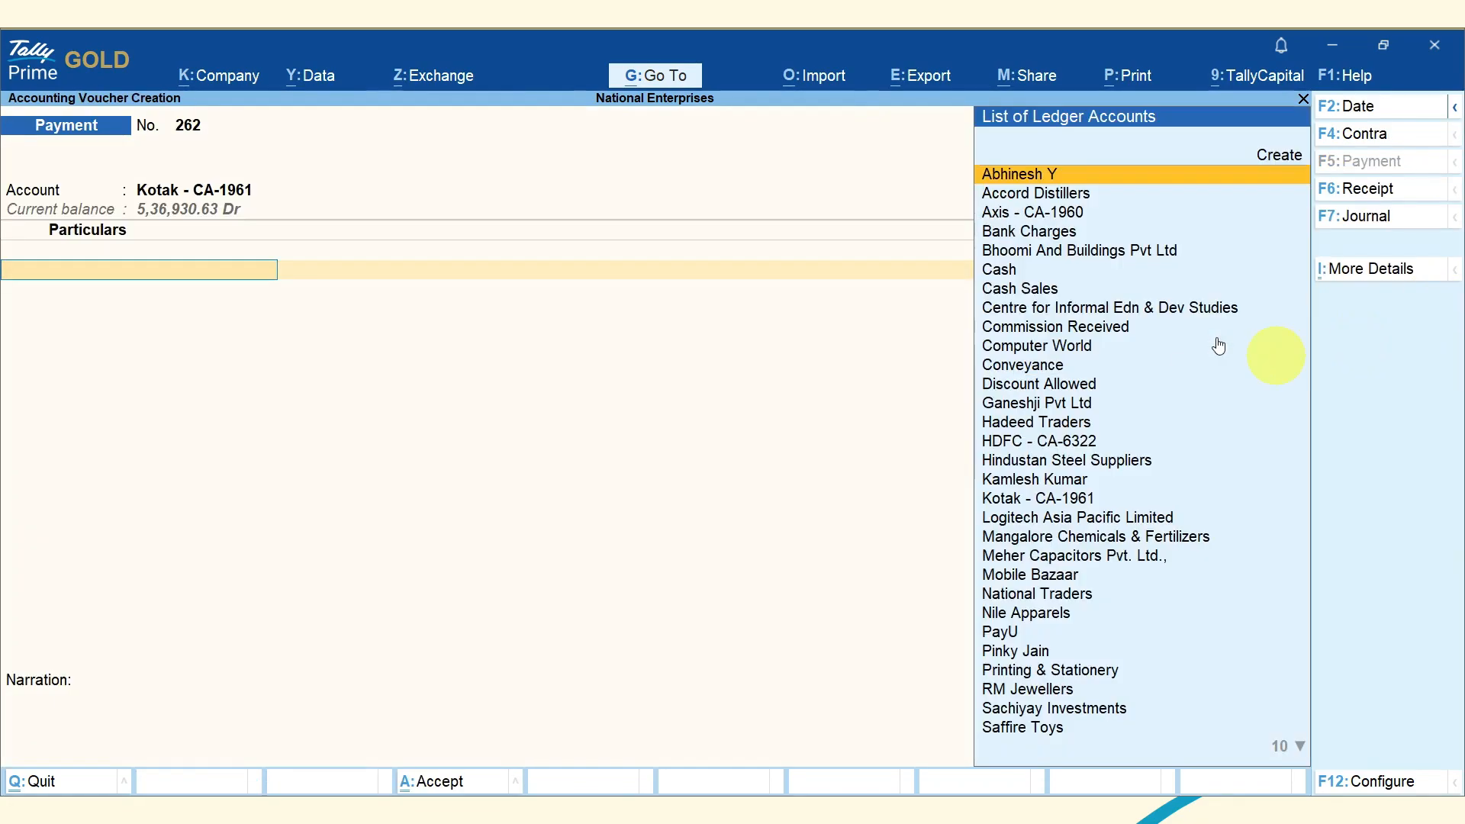
- Allocate the consolidated payment to the Bank Charges ledger, keep the prefilled amount and the bank allocation as Others, and save the voucher
type("Bank")
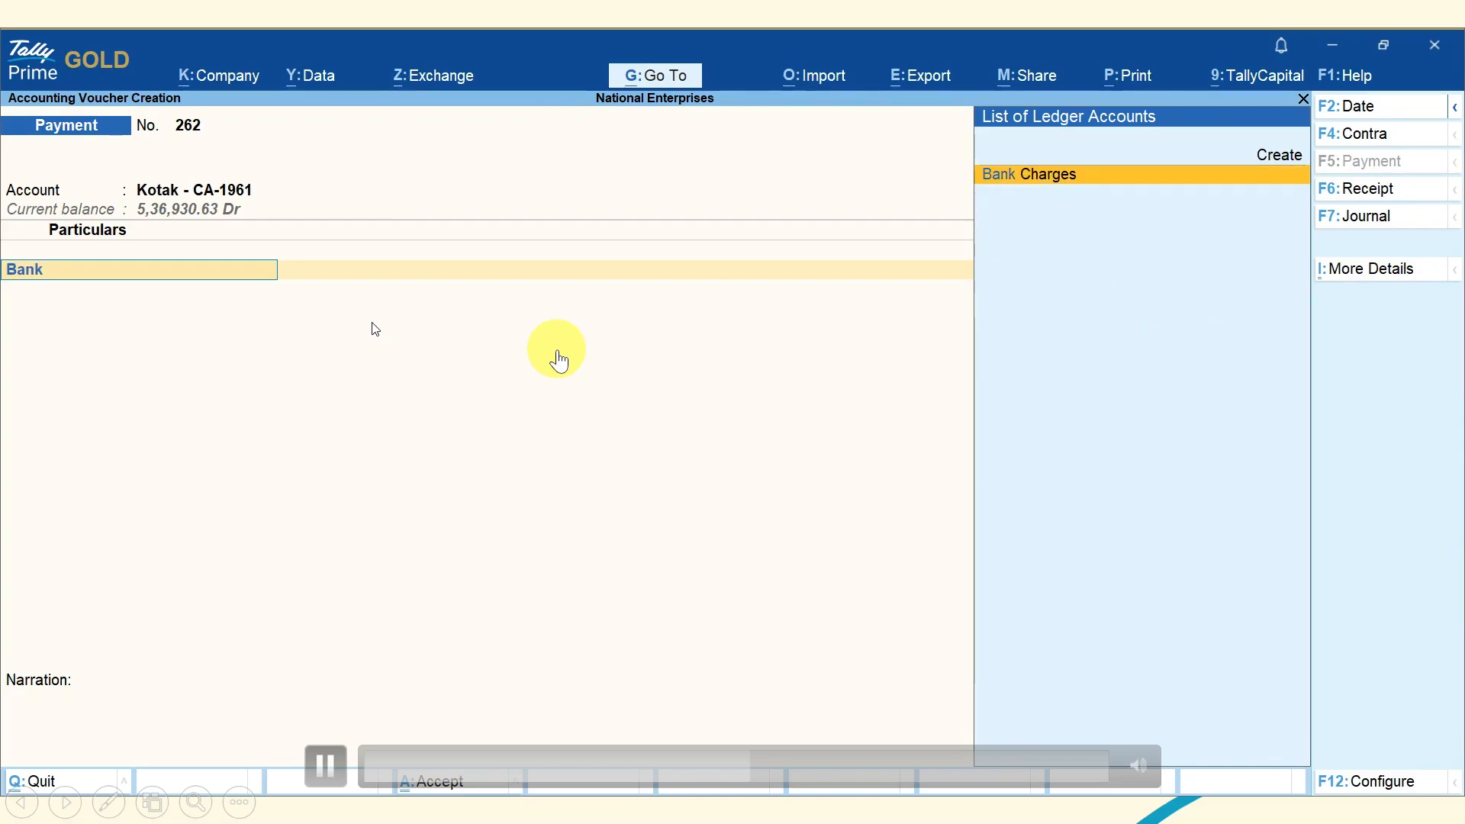
key("Return")
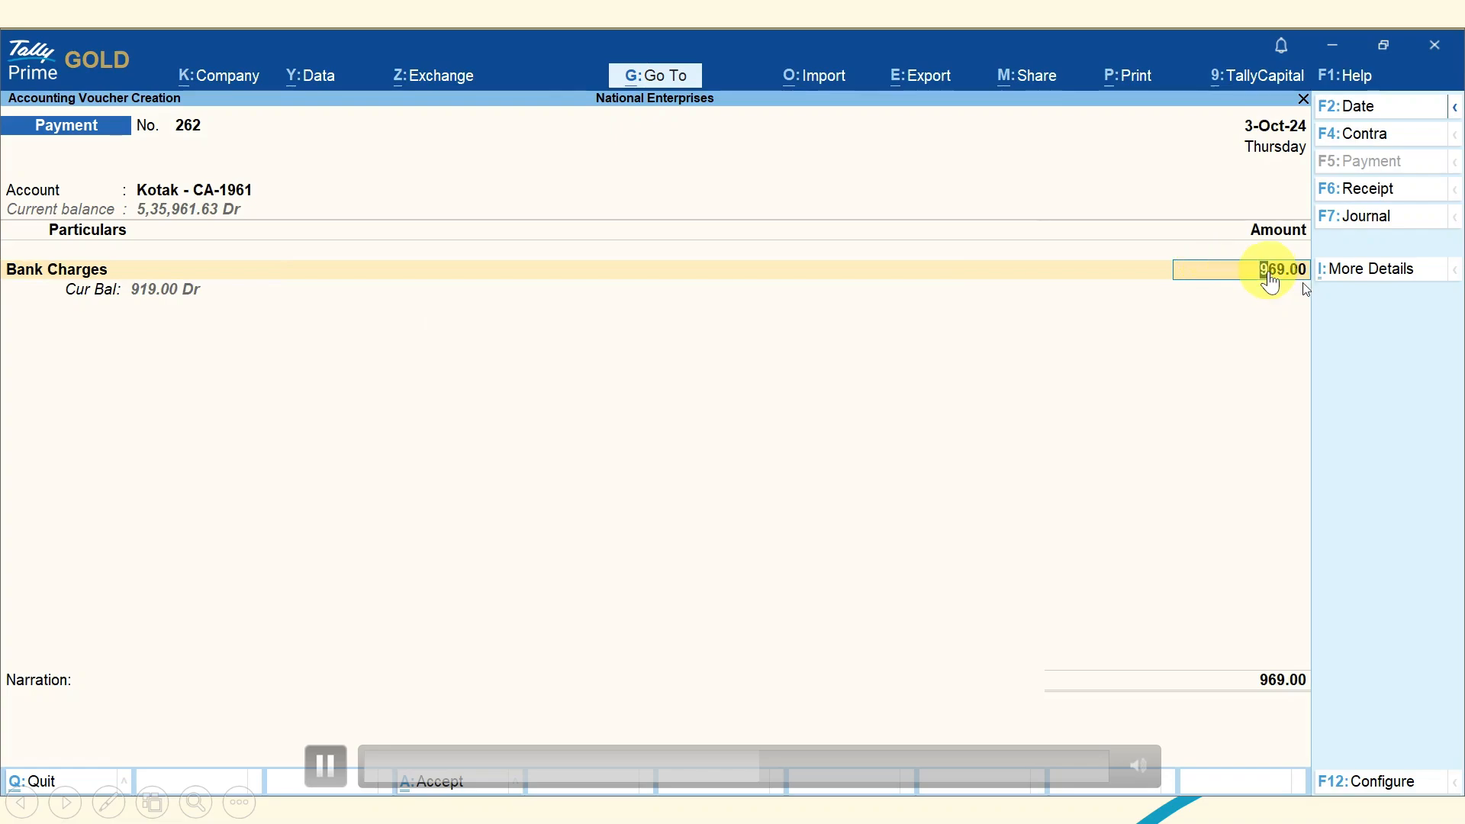
key("Return")
key("Return")
key("Return")
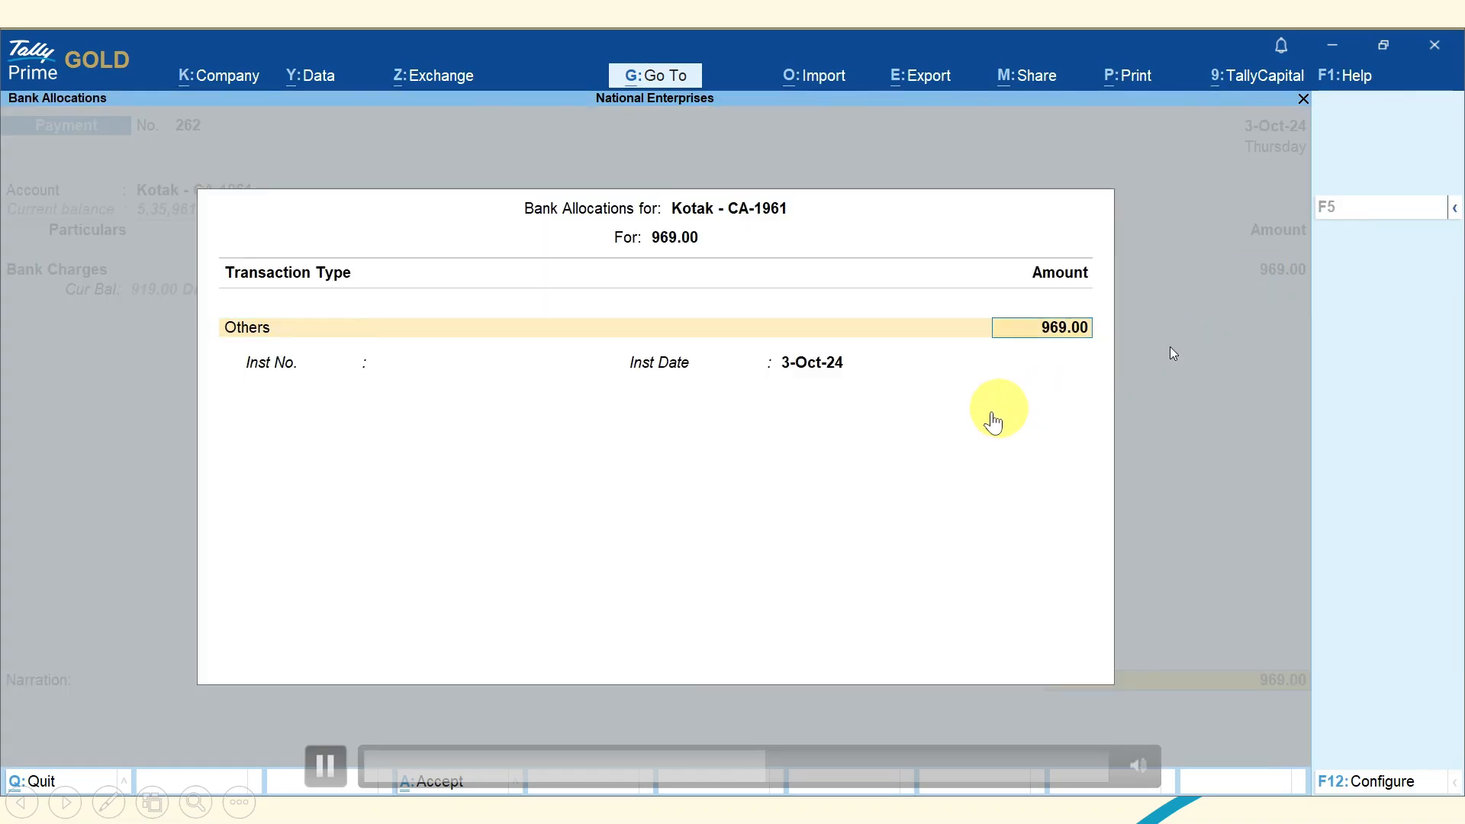
key("Return")
key("Return")
key("Return")
key("Return")
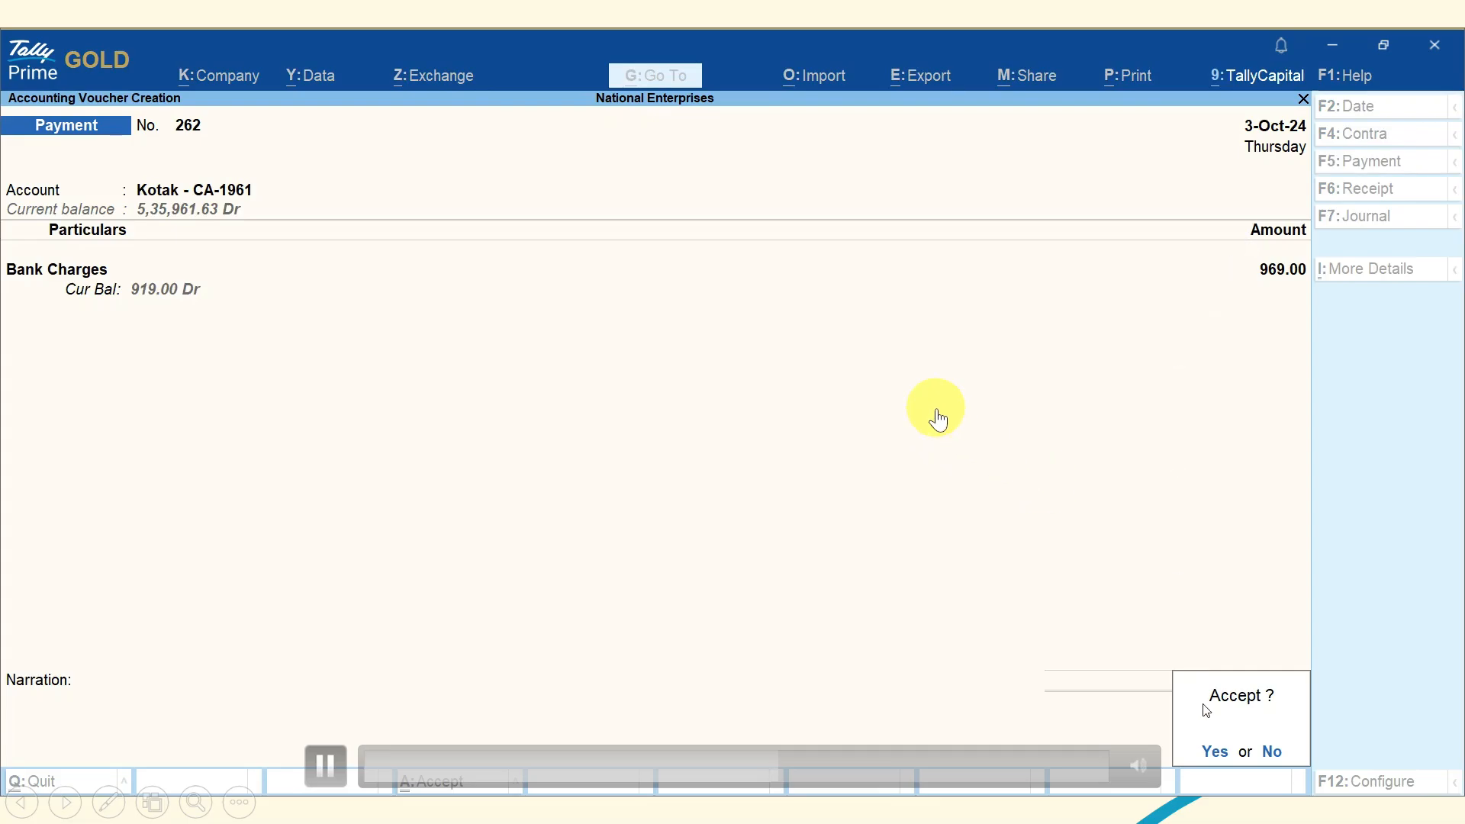
left_click(1214, 752)
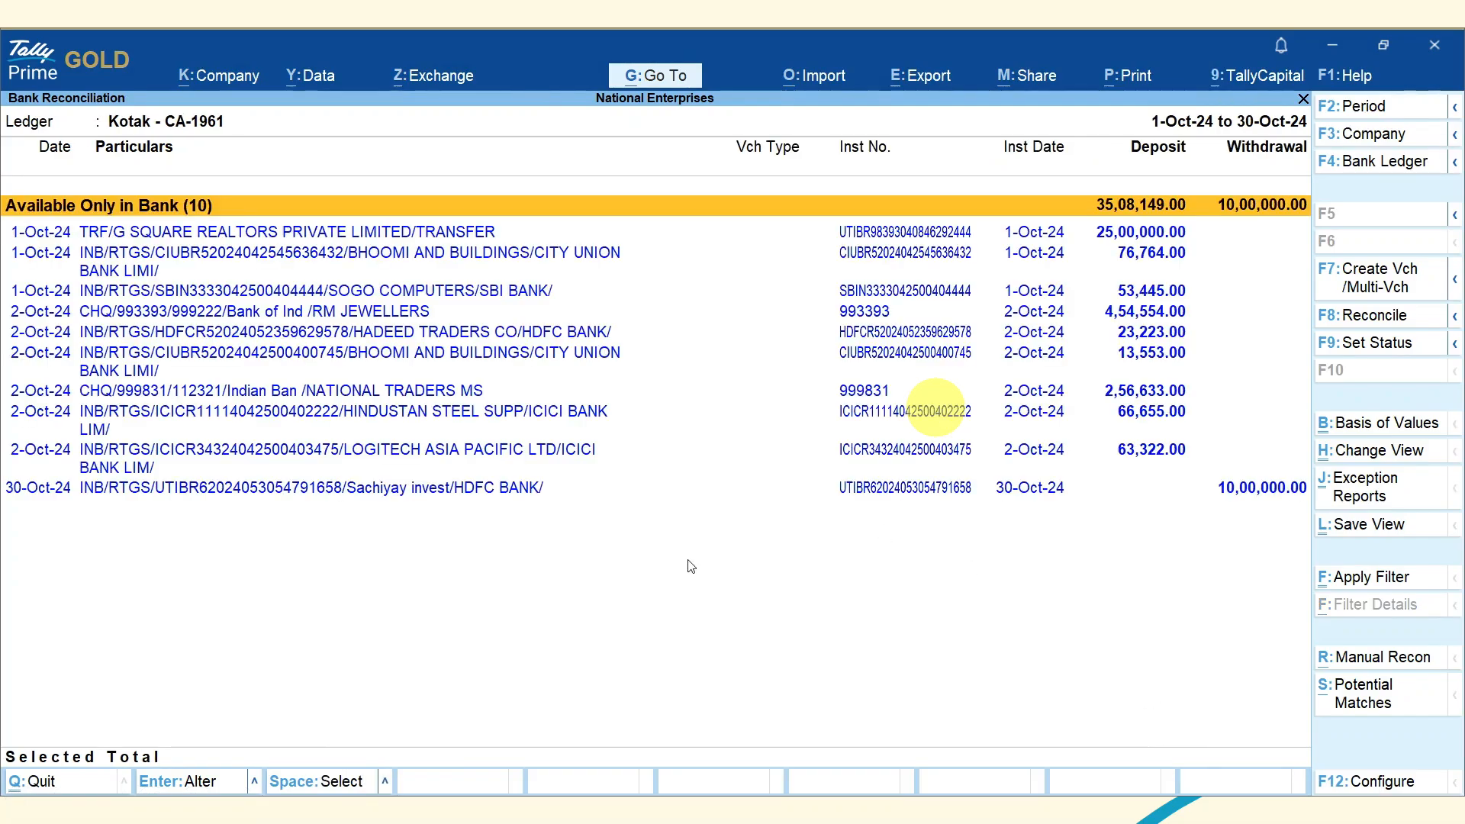
- Select the nine deposit entries dated 1-Oct-24 and 2-Oct-24 that exist only in the bank and start creating multiple vouchers for them
key("shift+Down")
key("shift+Down")
key("shift+Down")
key("shift+Down")
key("shift+Down")
key("shift+Down")
key("shift+Down")
key("shift+Down")
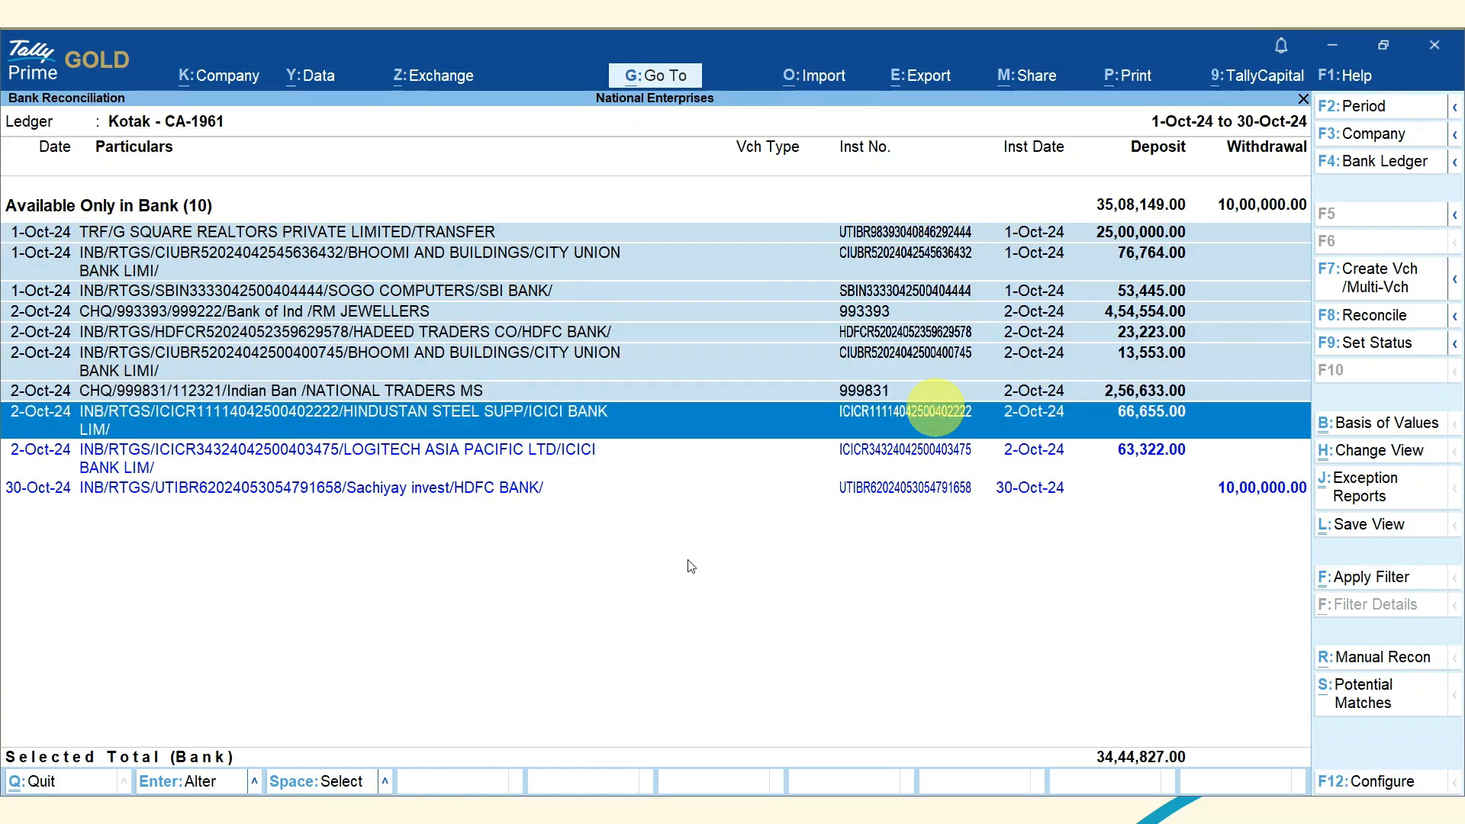
key("shift+Down")
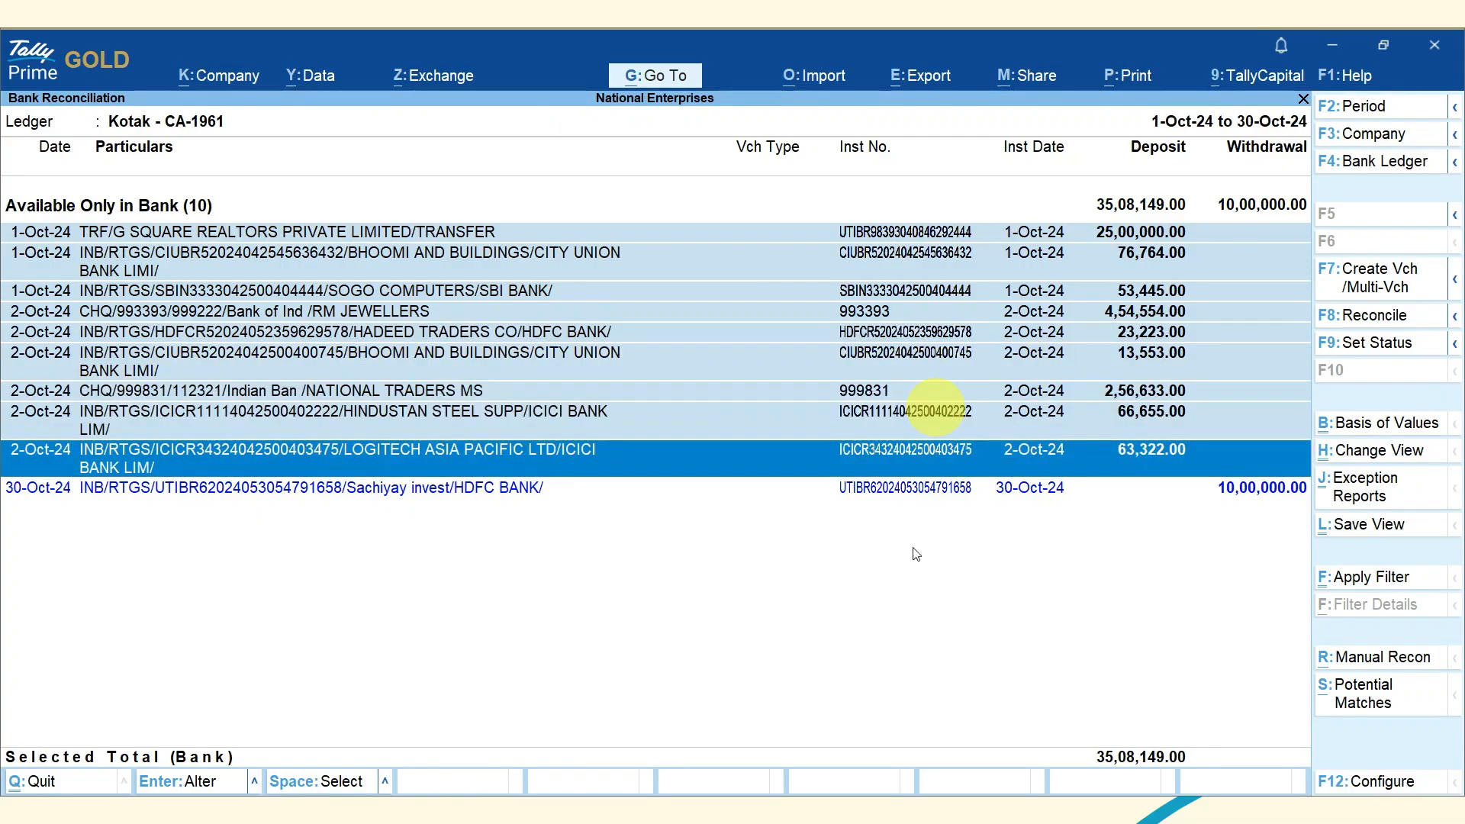
left_click(1399, 287)
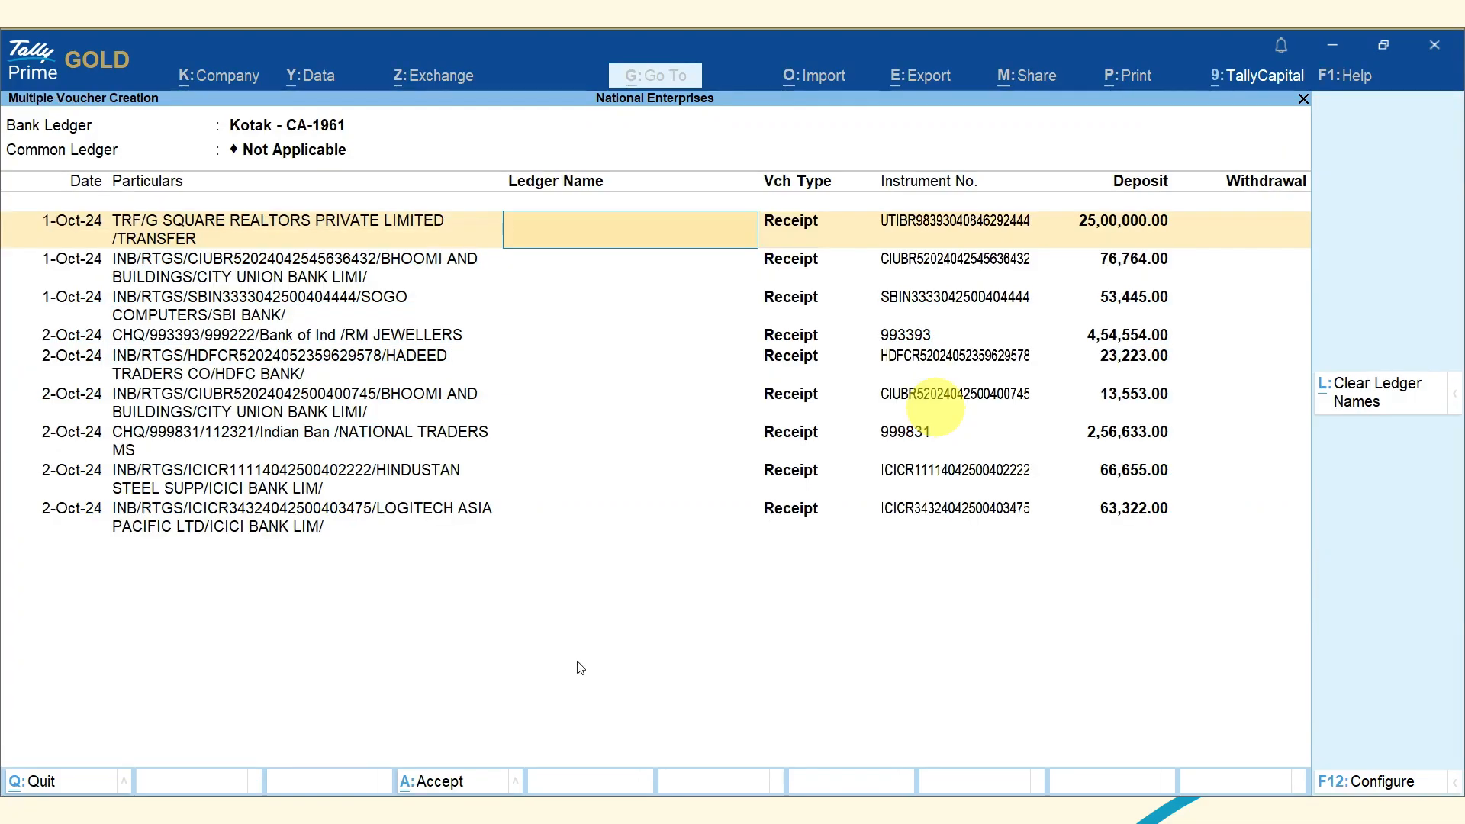
- Assign the first four receipts to Square Realtors Pvt Ltd, Bhoomi And Buildings Pvt Ltd, Sogo Computers and RM Jewellers
type("Sq")
key("Return")
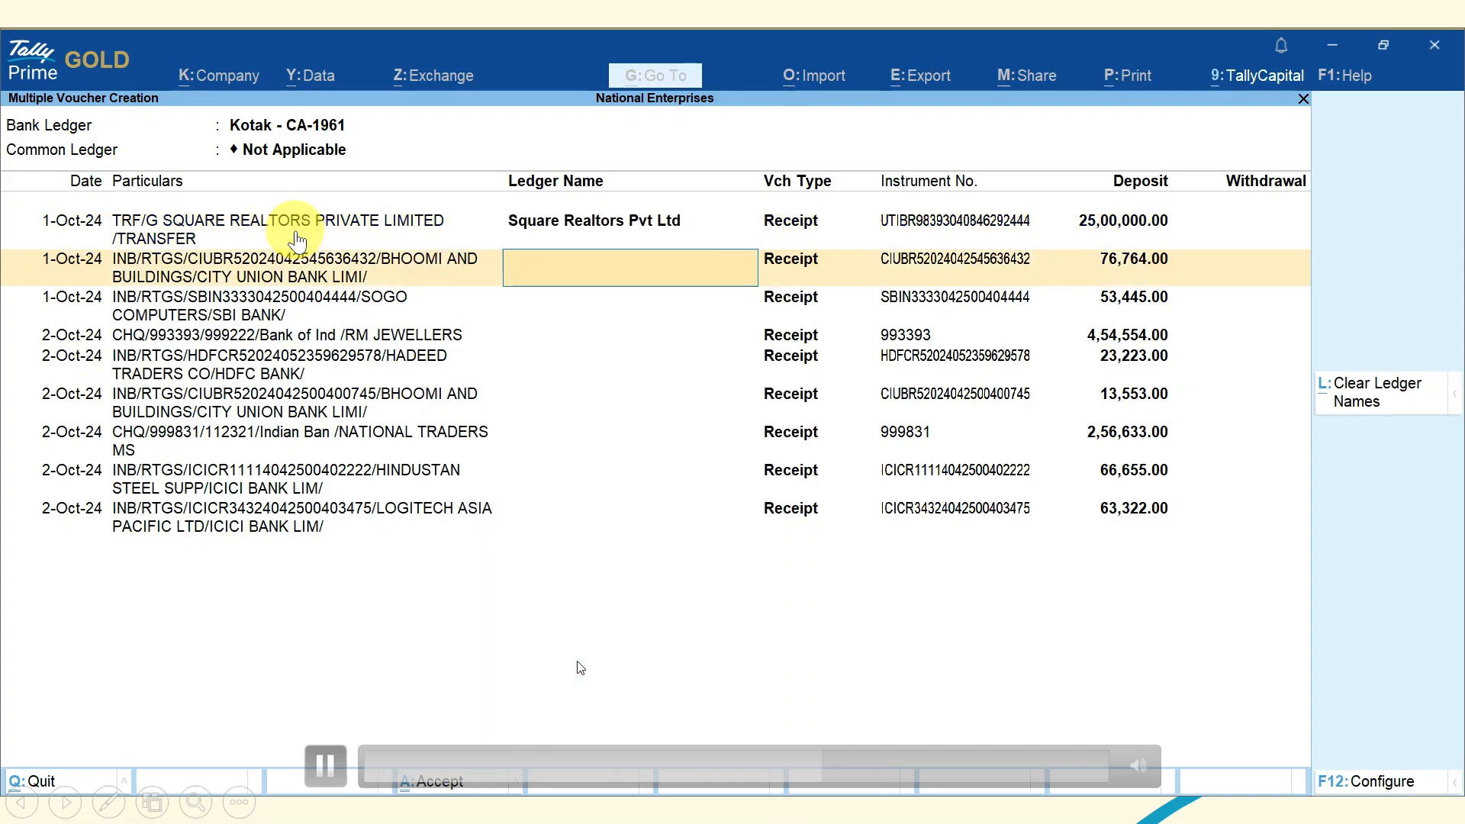
type("Bh")
key("Return")
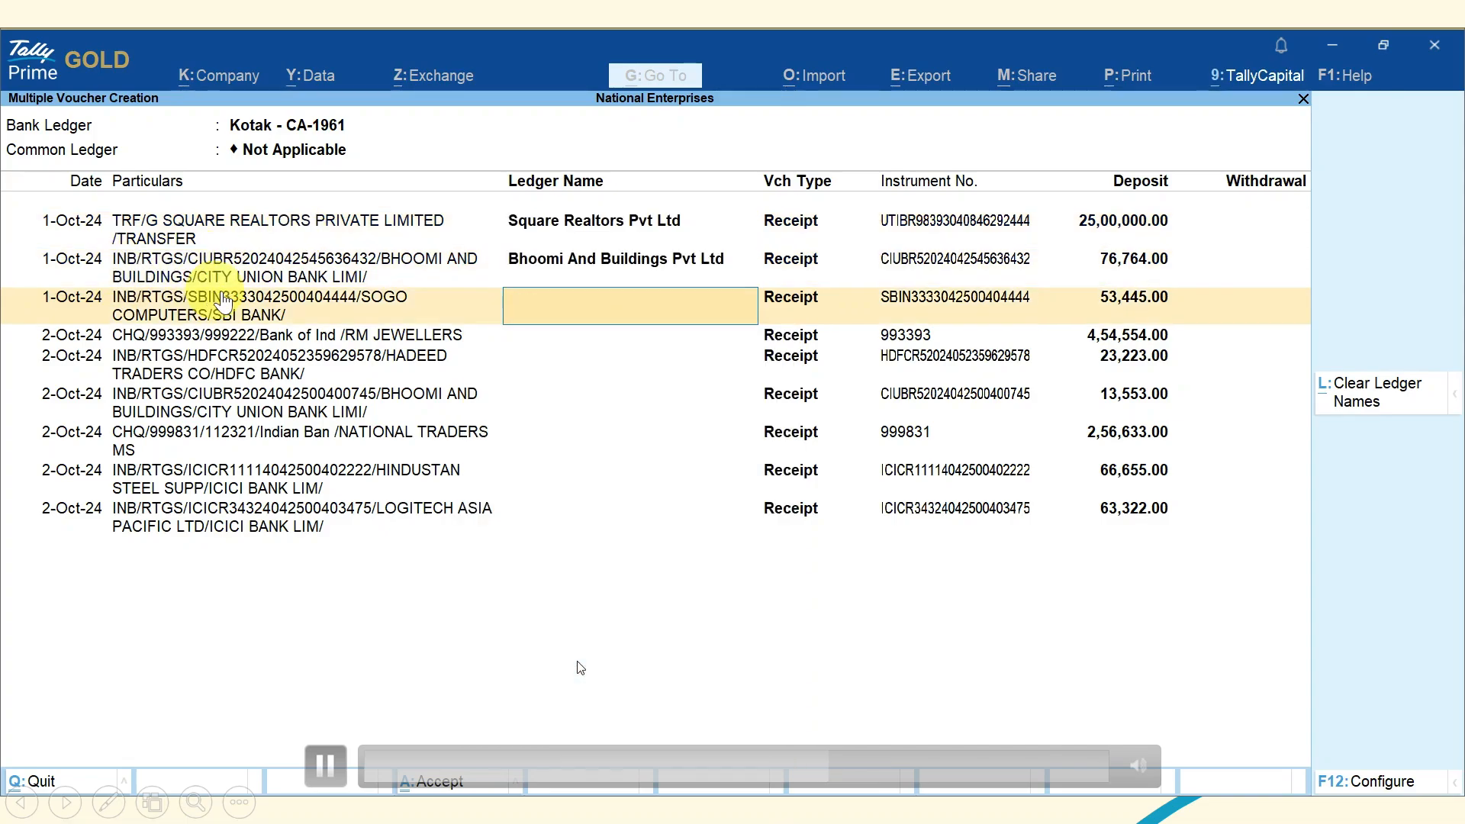
type("Sog")
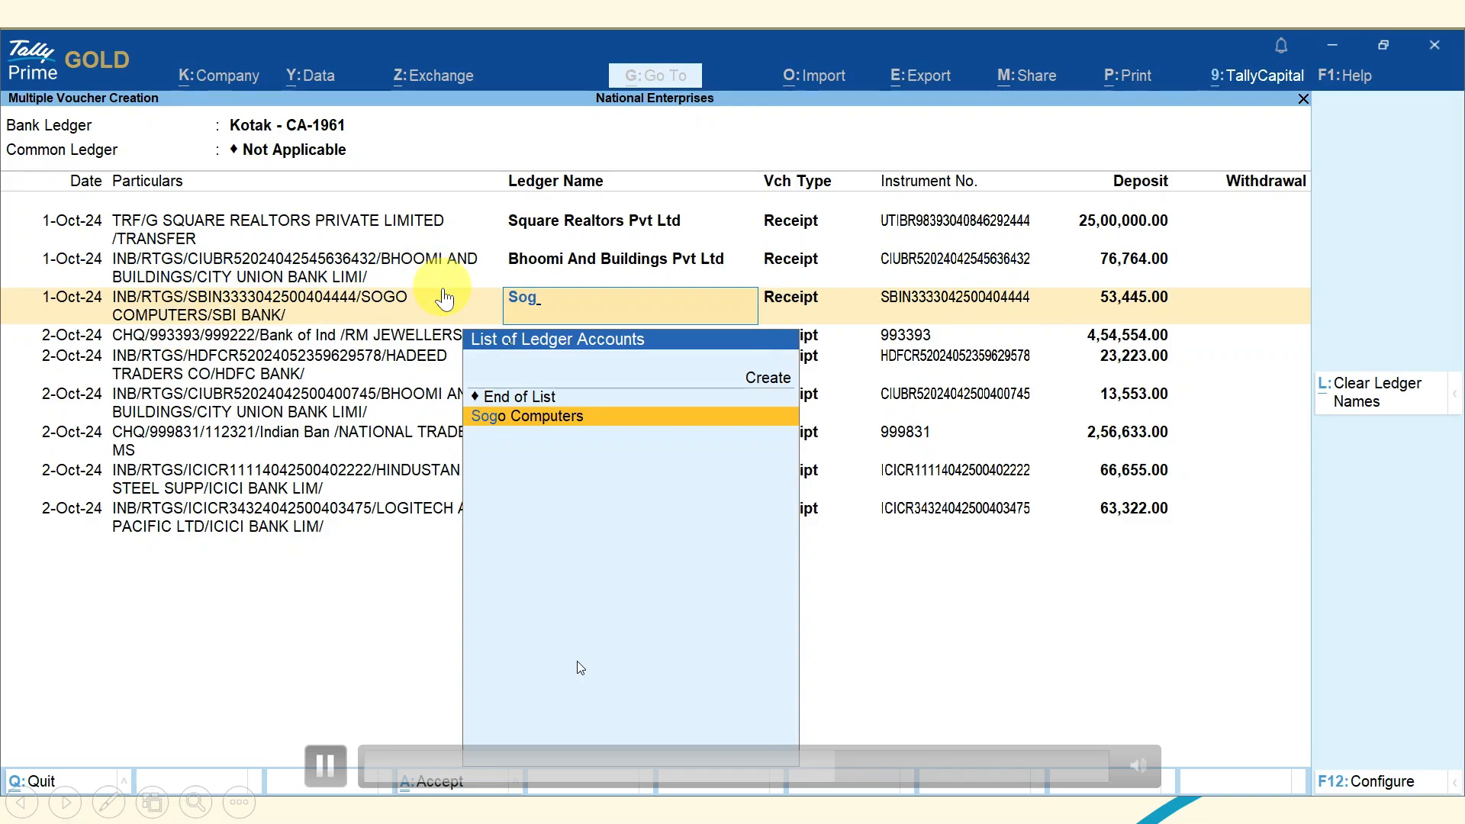
key("Return")
type("Rm")
key("Return")
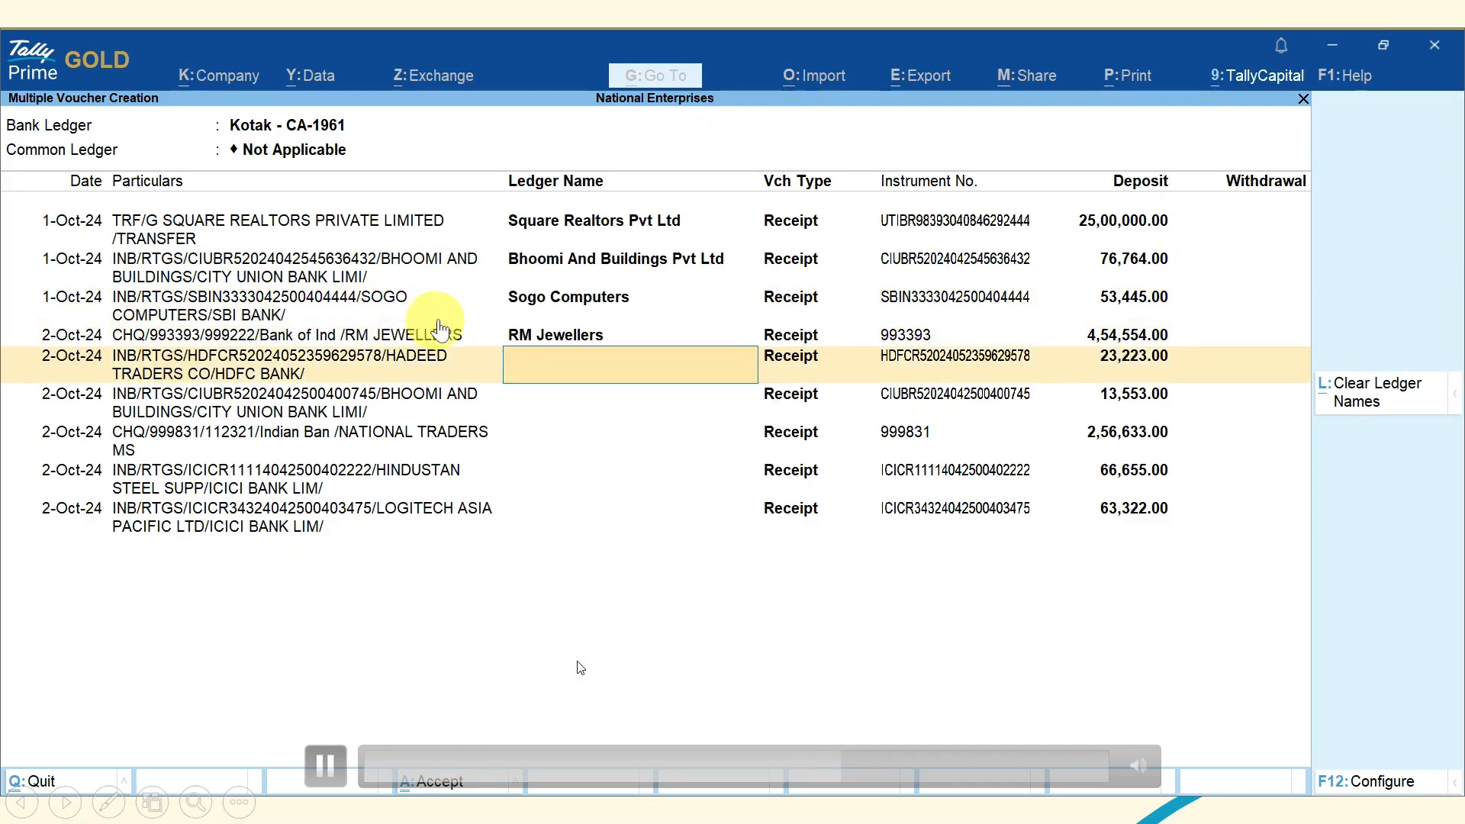
- Assign the remaining receipts to Hadeed Traders, Bhoomi And Buildings Pvt Ltd, National Traders, Hindustan Steel Suppliers and Logitech Asia Pacific Limited
type("Ha")
key("Return")
type("Bh")
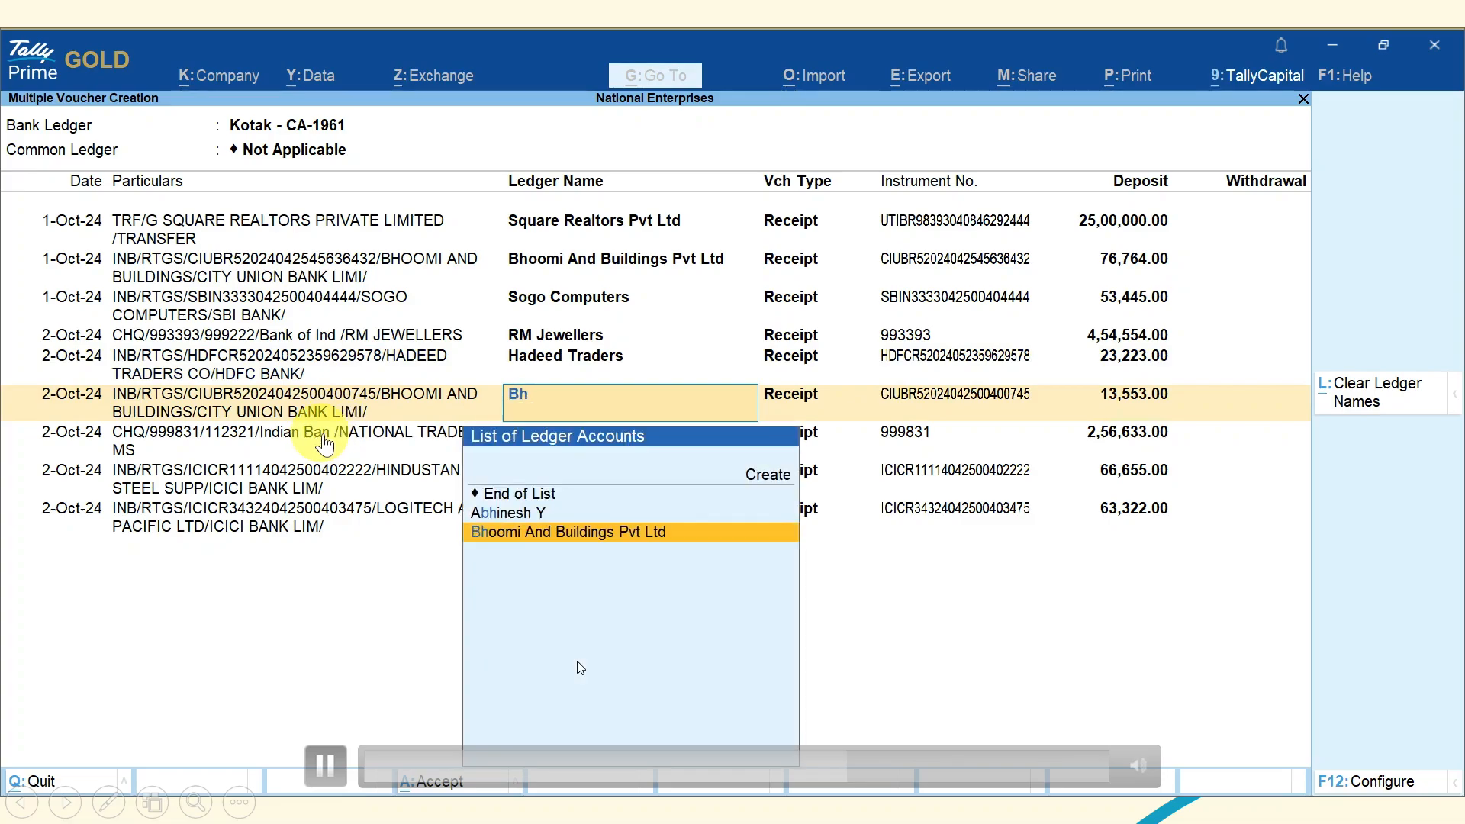
key("Return")
type("Na")
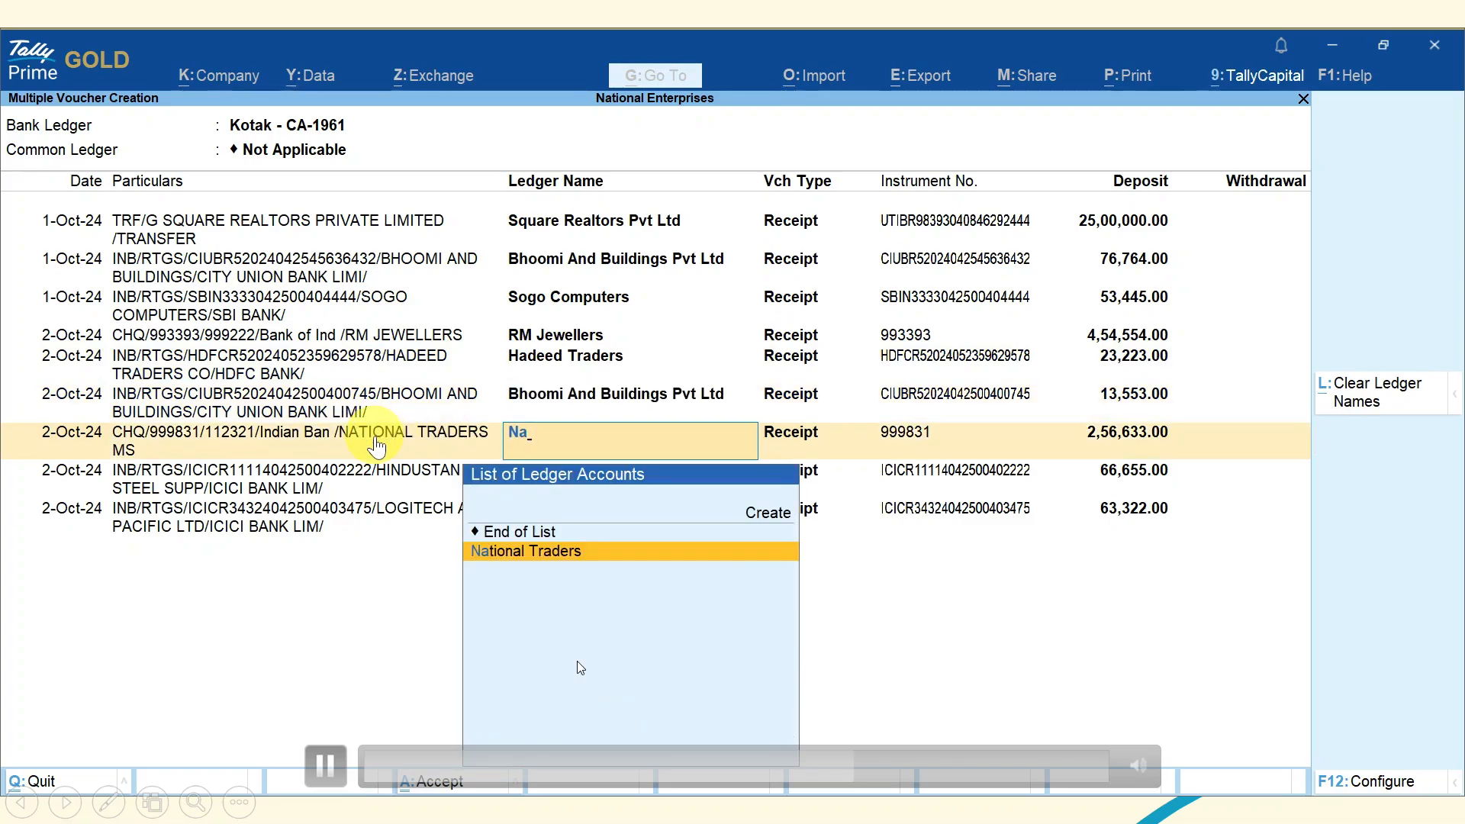
key("Return")
key("Return")
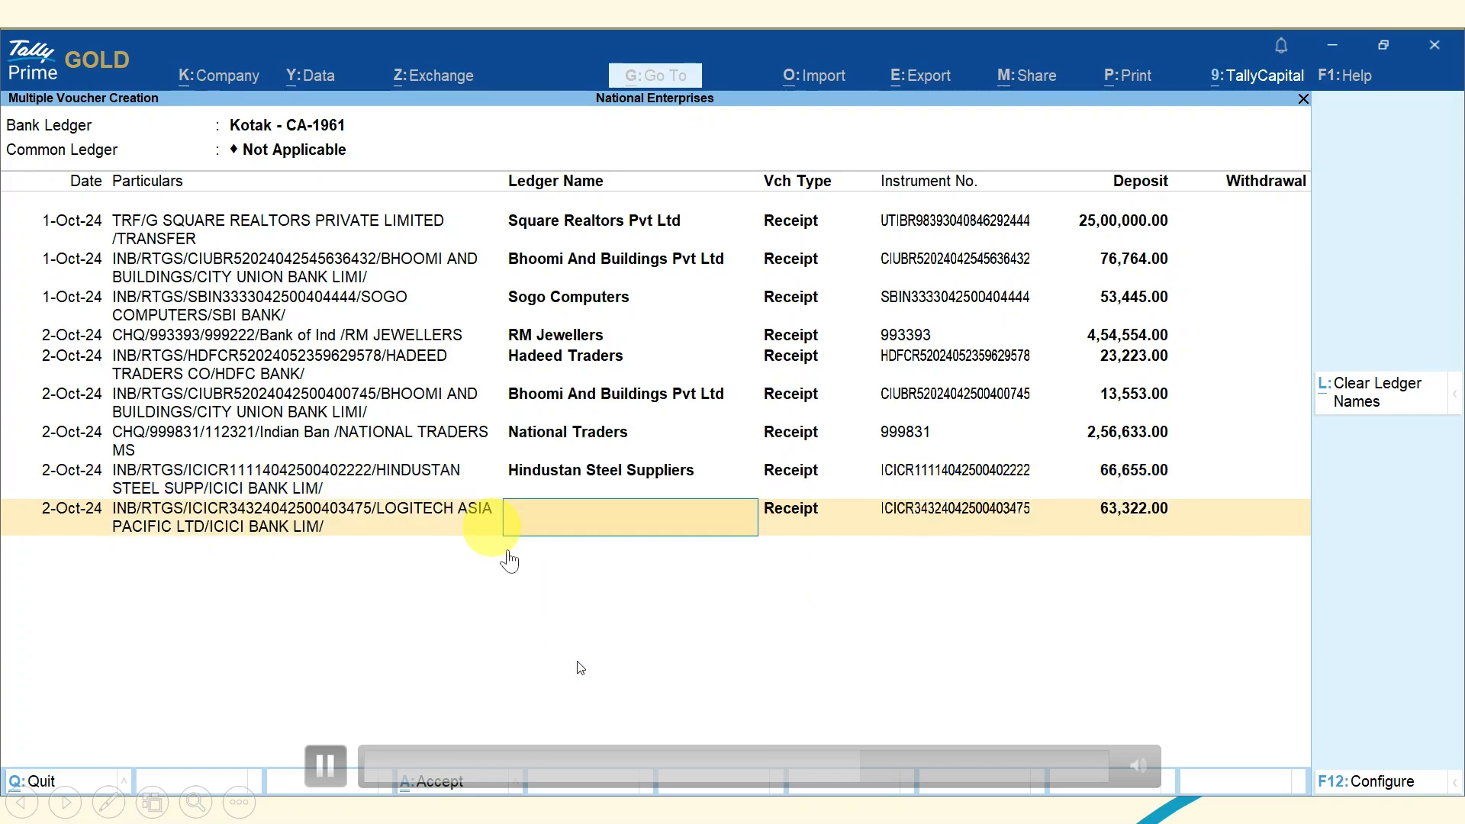
type("Log")
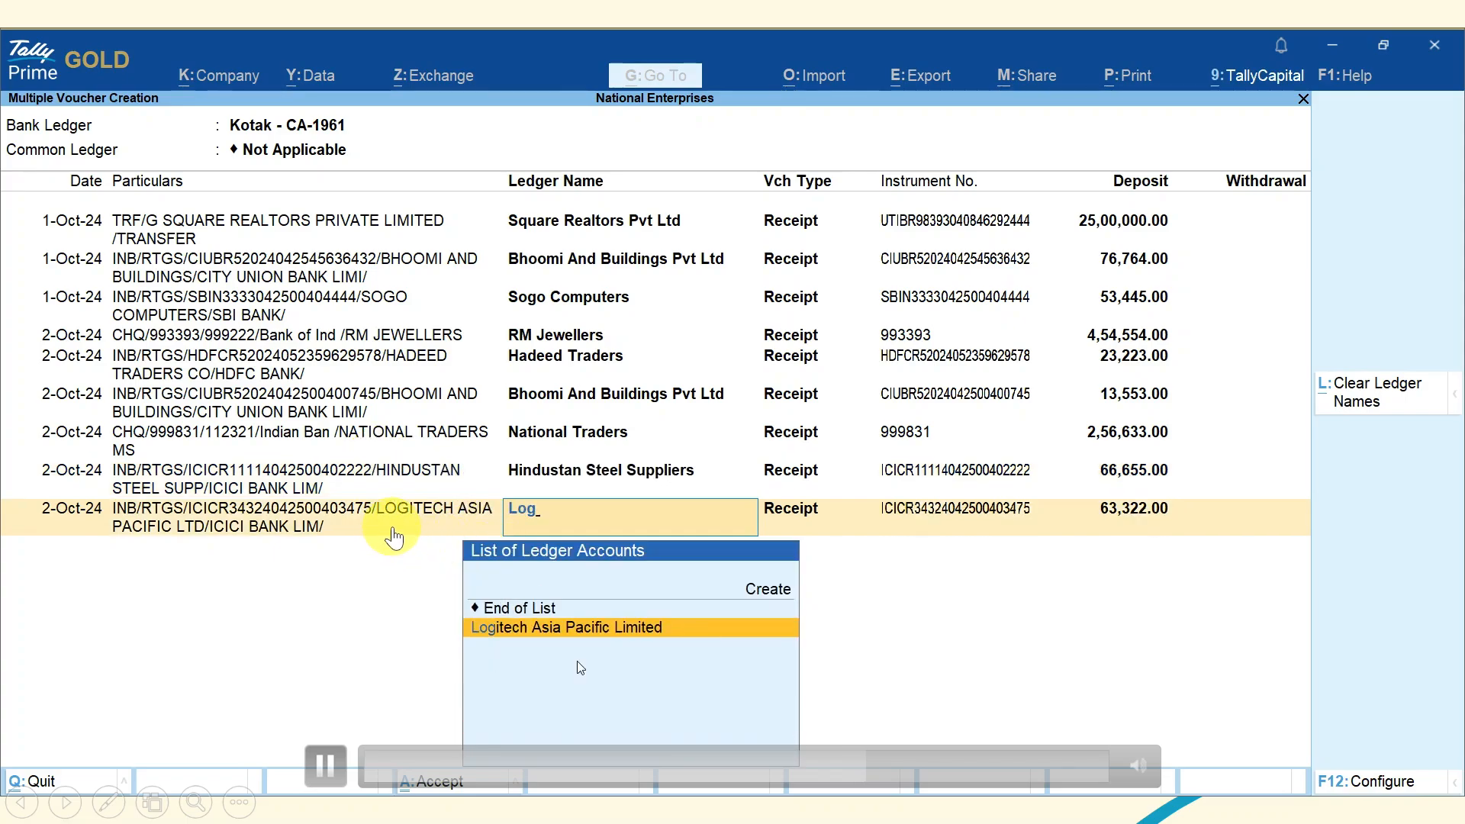
key("Return")
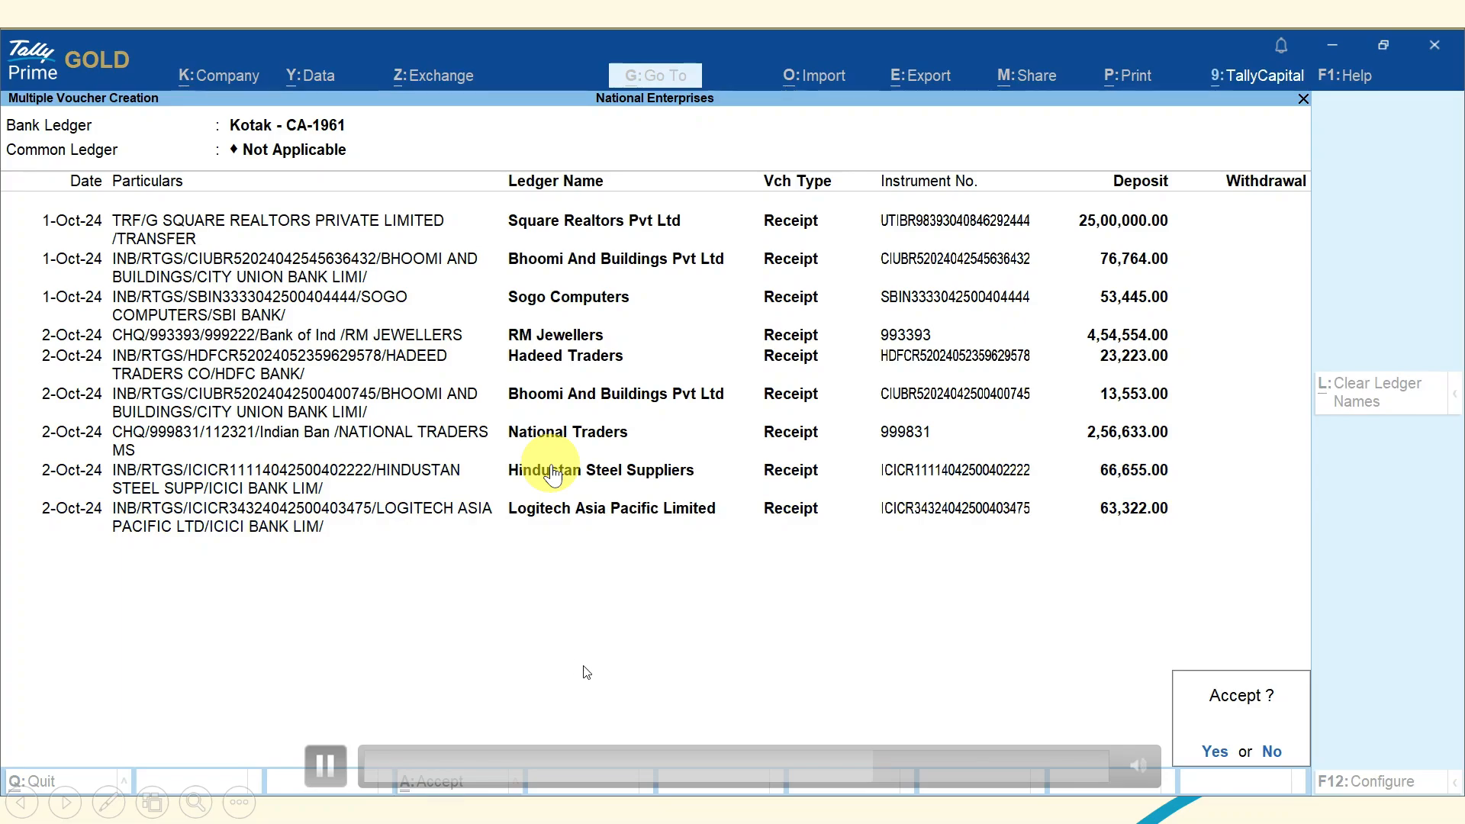
- Save the multiple receipt vouchers, then mark the linked optional vouchers as regular and reconcile them
left_click(1221, 752)
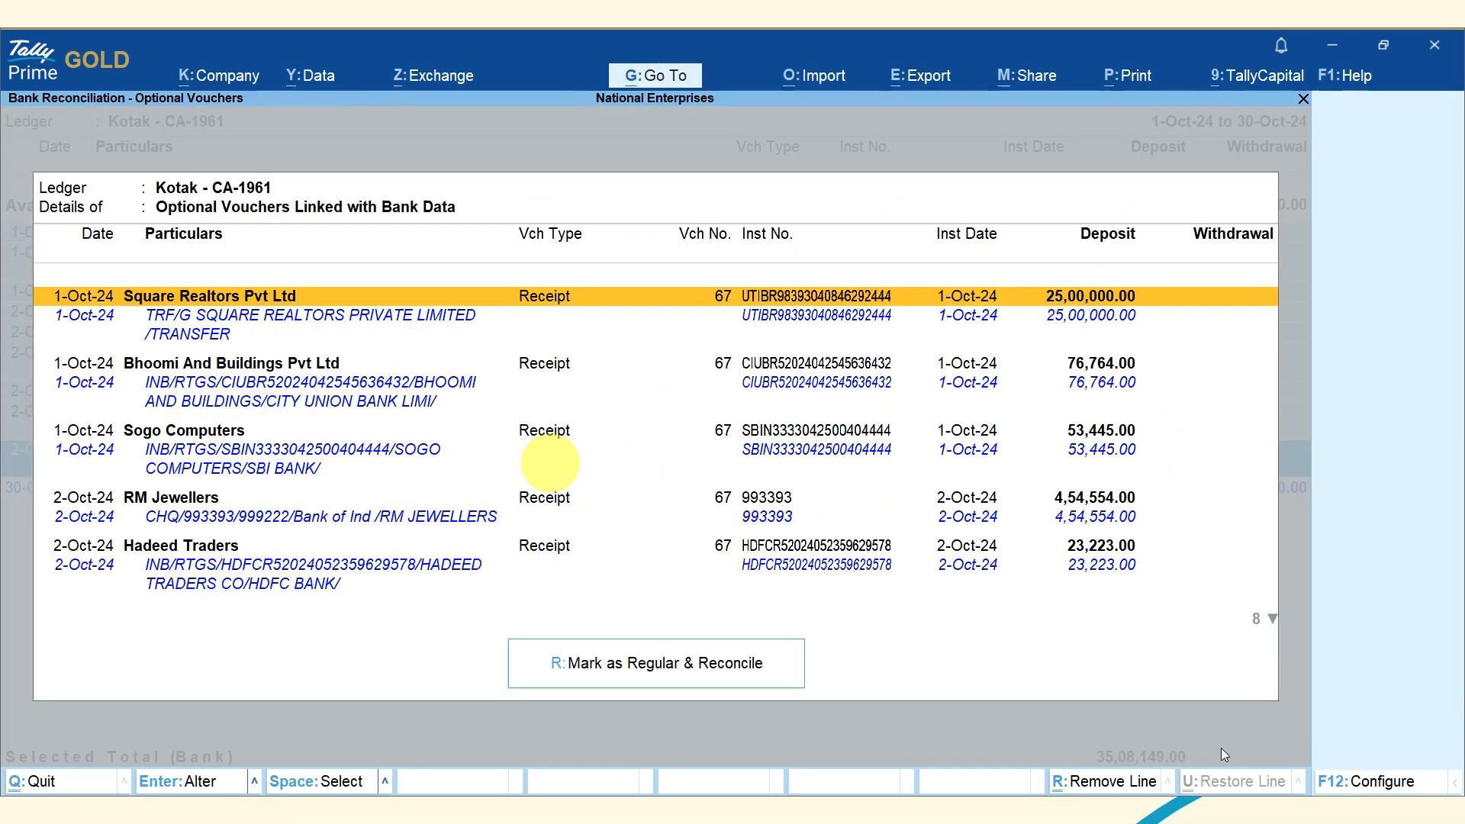
left_click(679, 675)
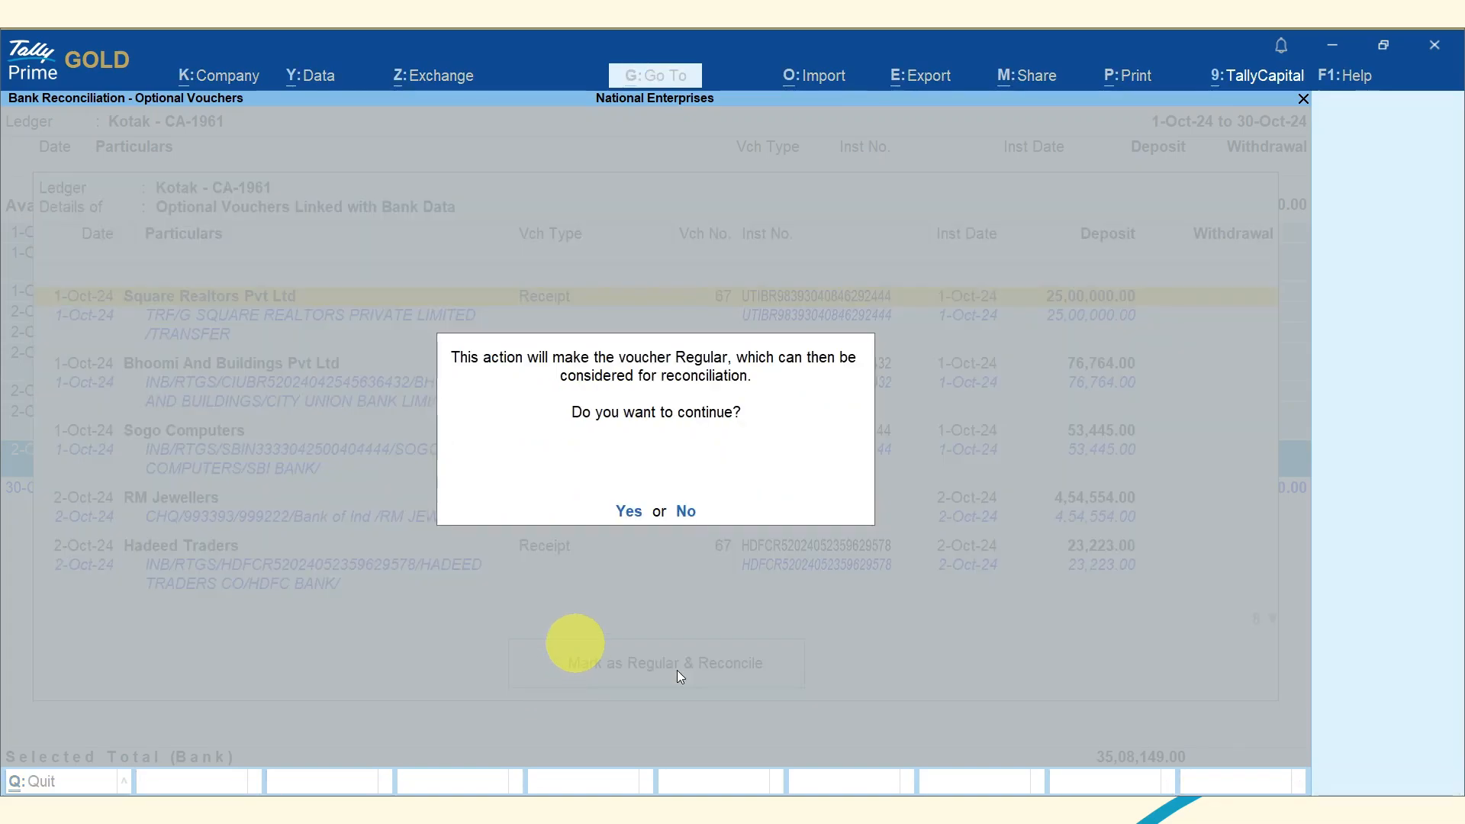
left_click(638, 517)
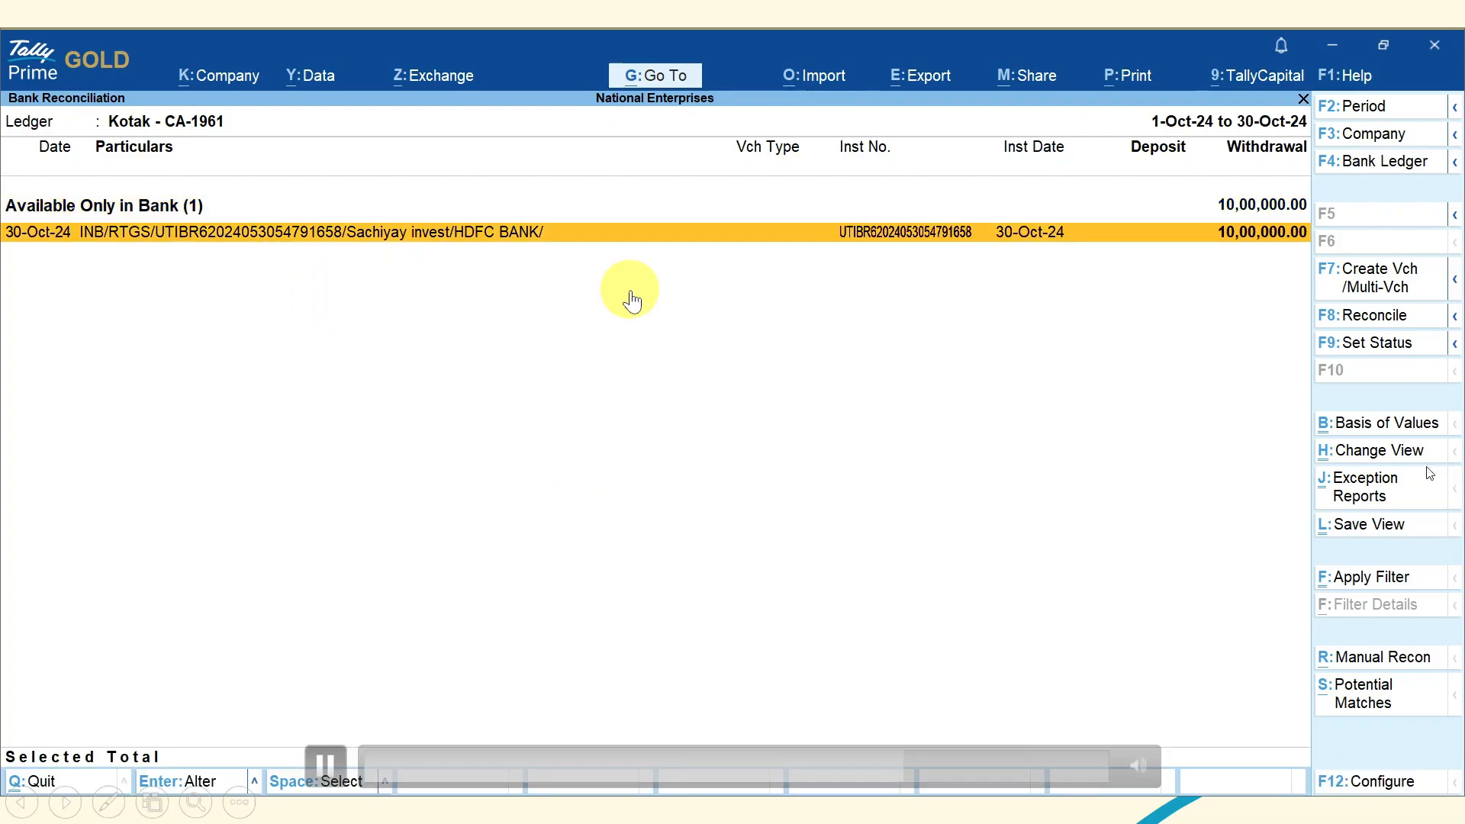
- Create a payment voucher for the 30-Oct-24 bank withdrawal against Sachiyay Investments, with the full amount adjusted On Account
left_click(1361, 277)
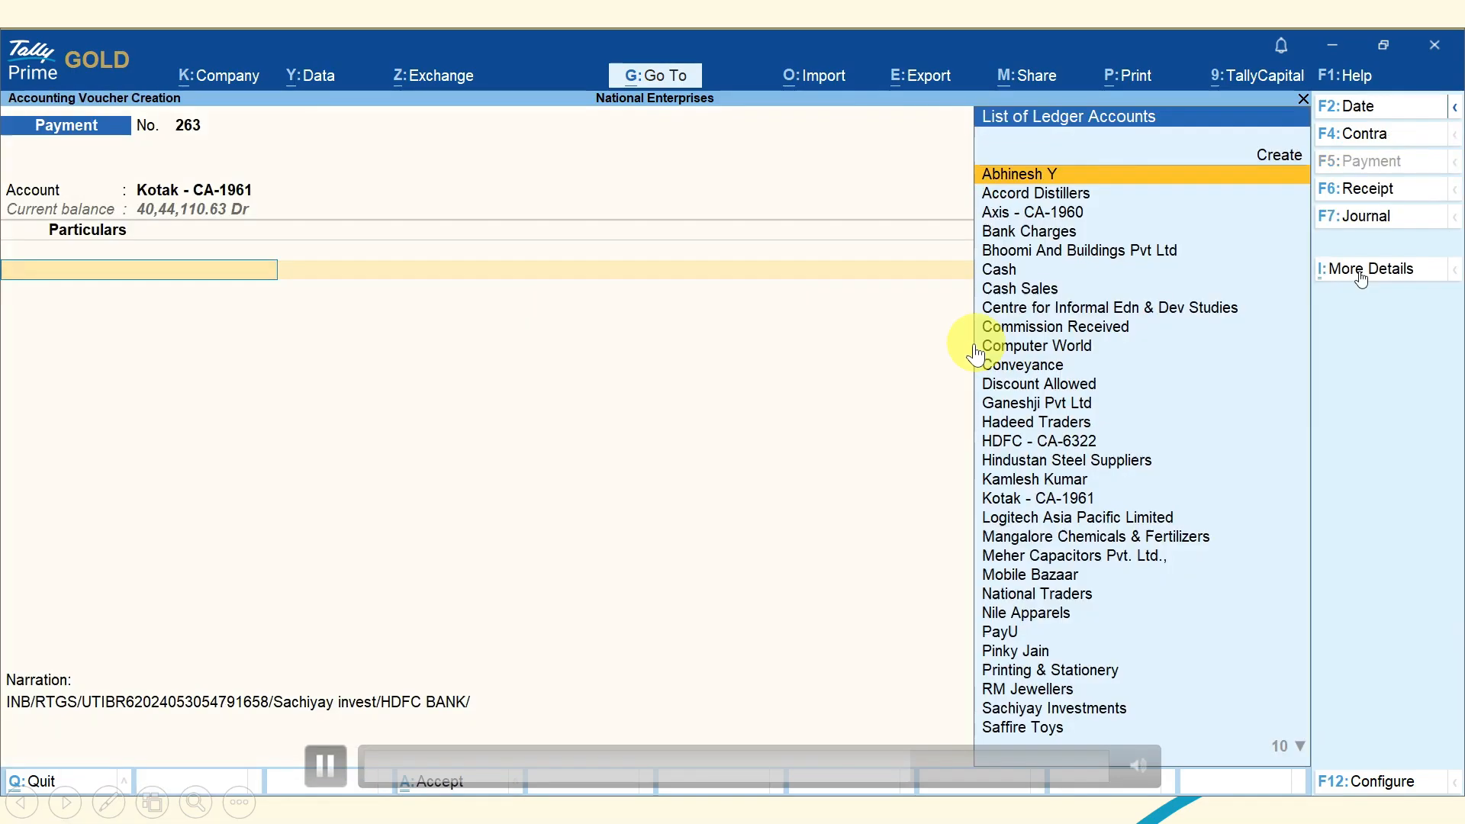
type("Sac")
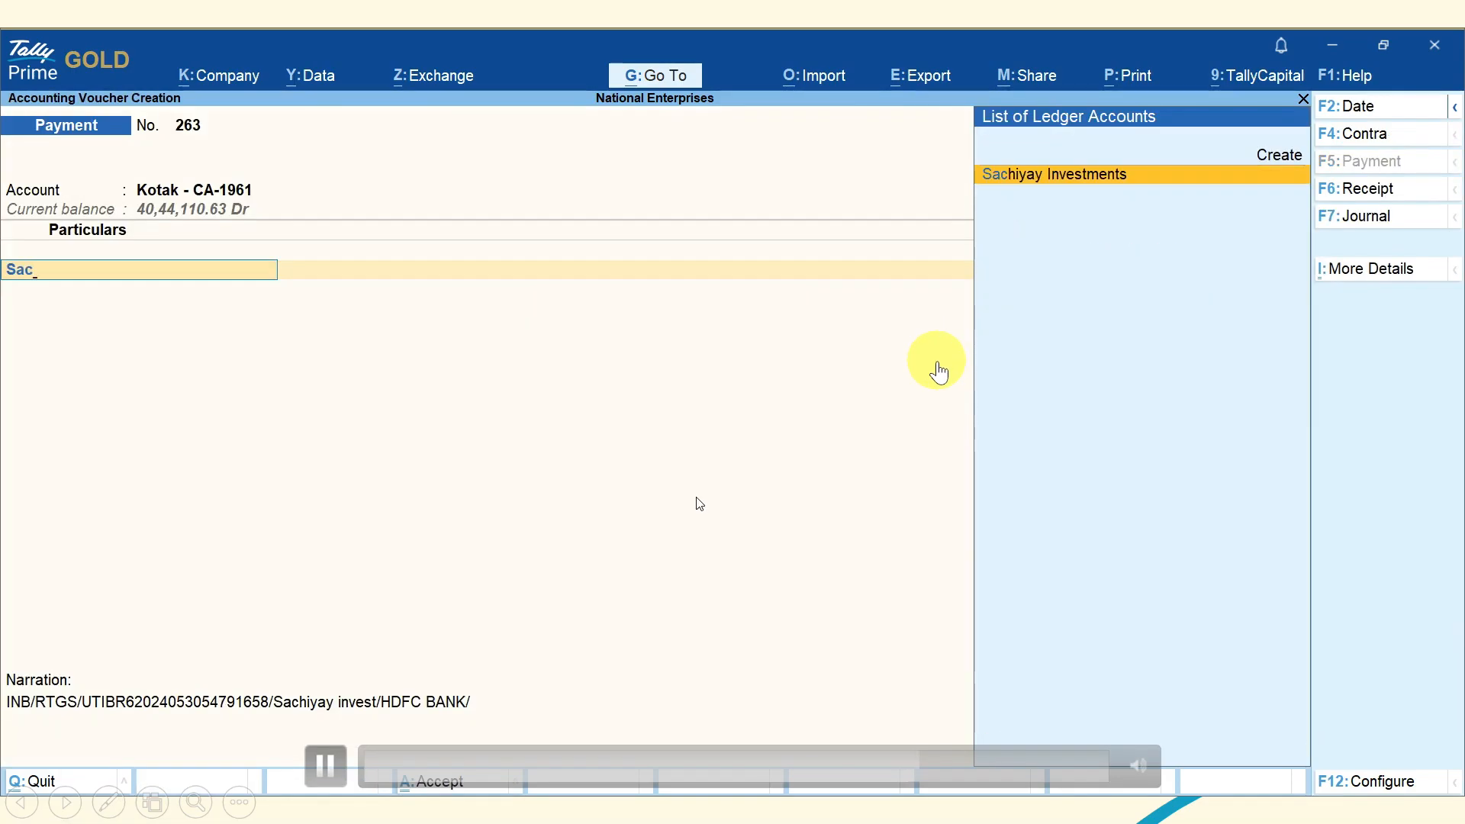
key("Return")
key("Return")
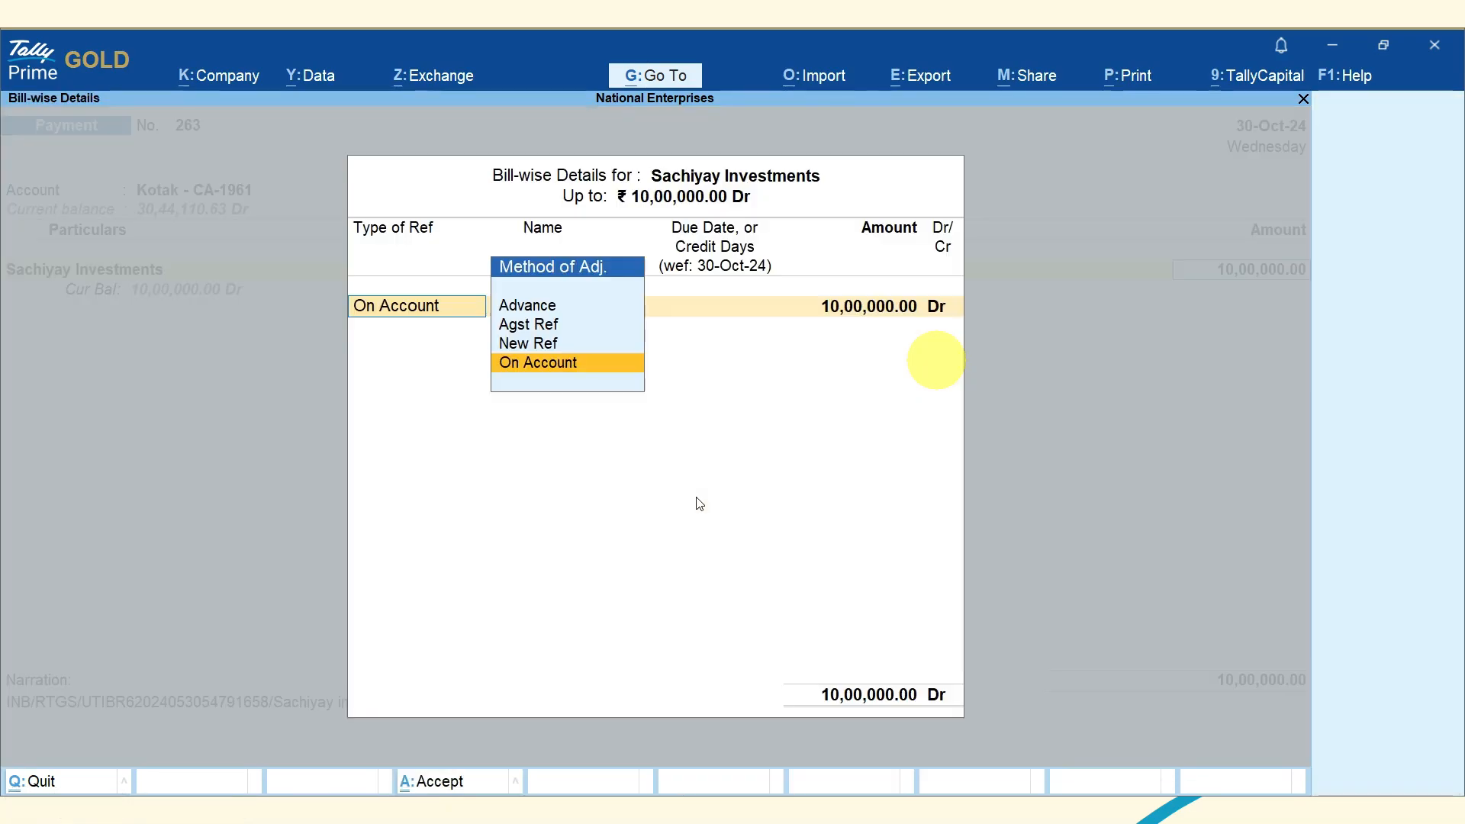
key("Return")
key("Return")
key("Return")
key("Return")
key("Return")
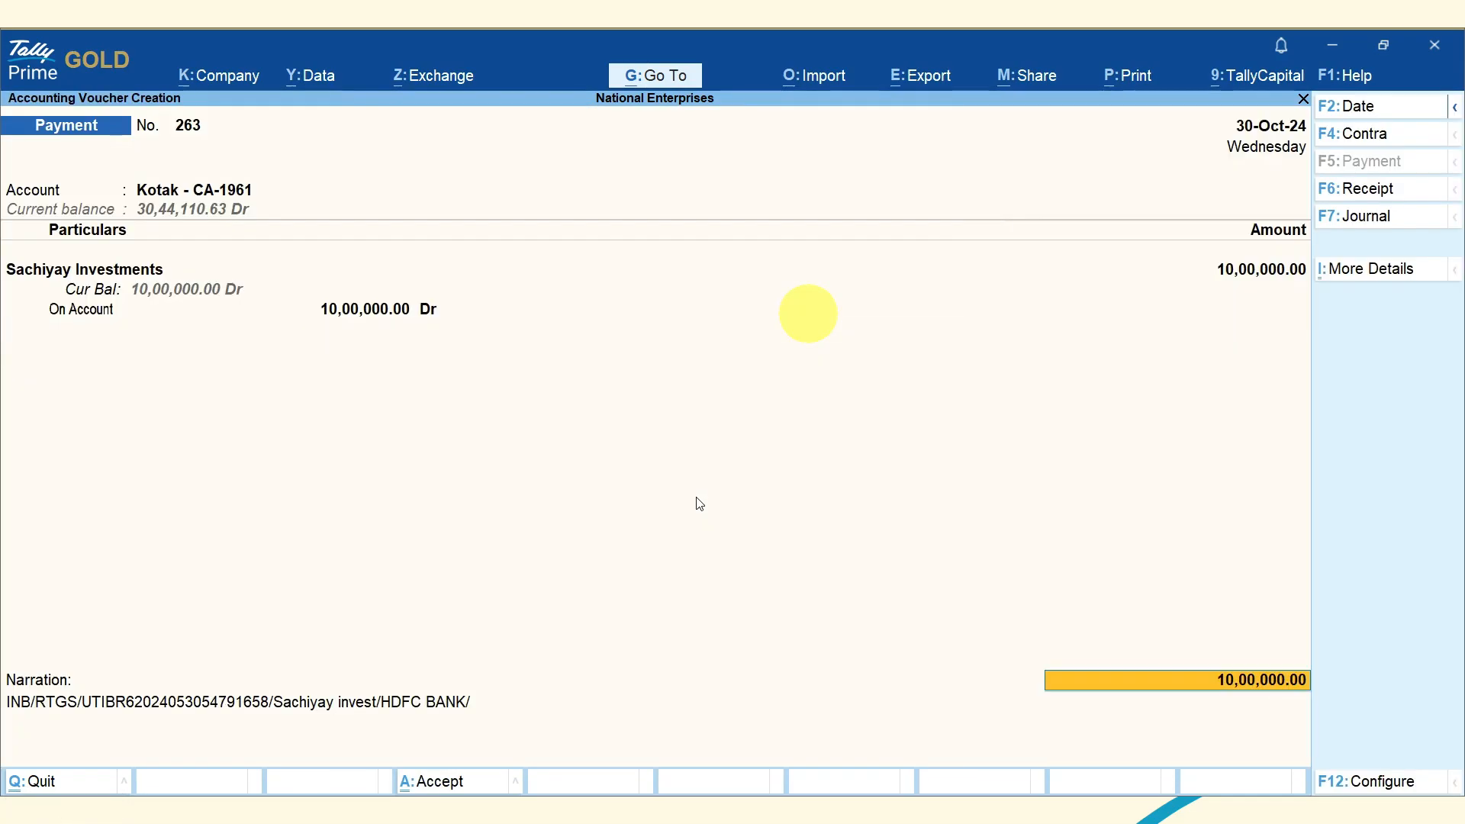
- Keep the bank allocation and narration of the Sachiyay Investments payment, save it, and return to the bank reconciliation summary
key("Return")
key("Return")
key("Return")
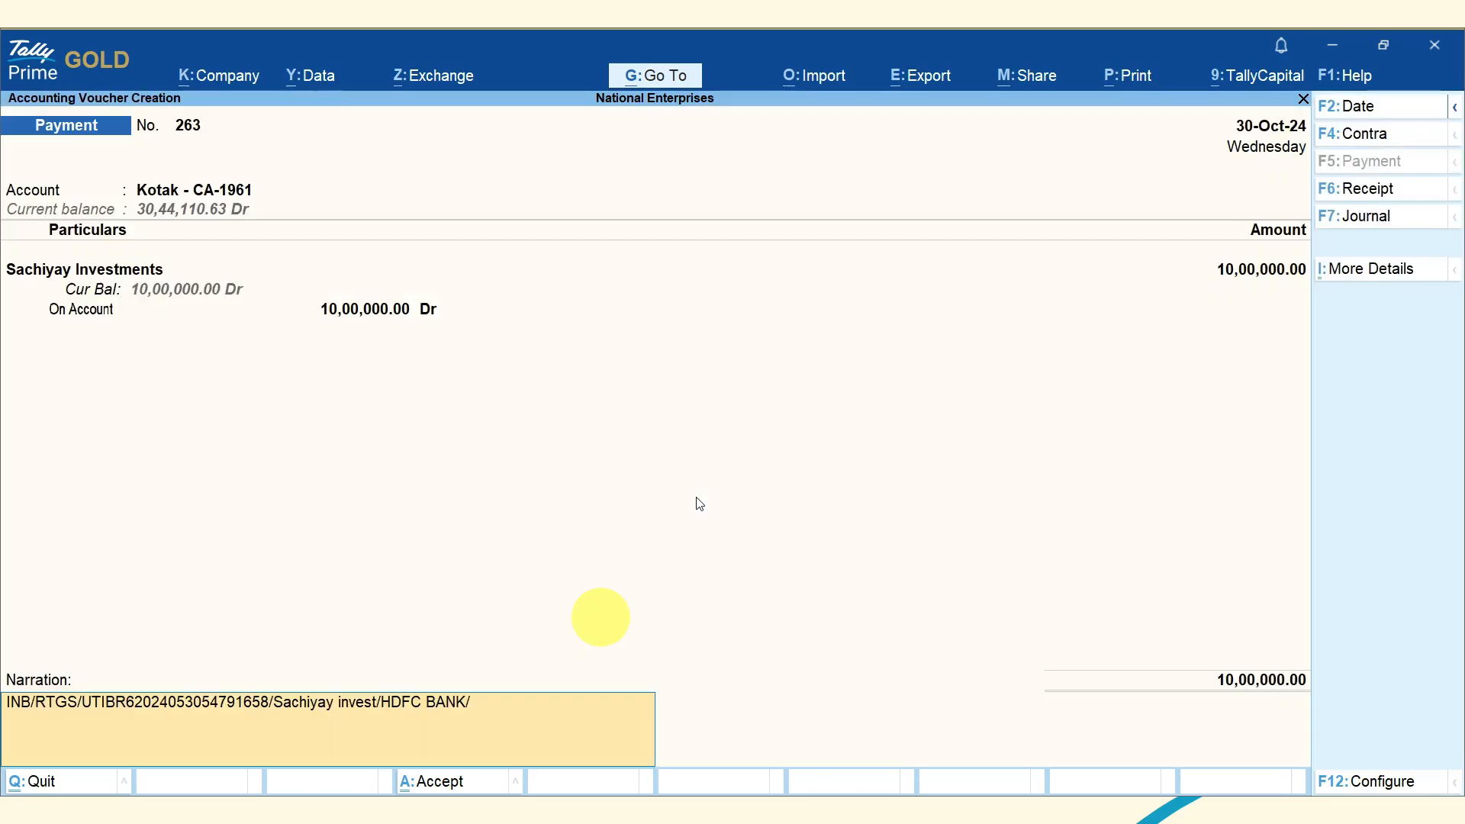
key("Return")
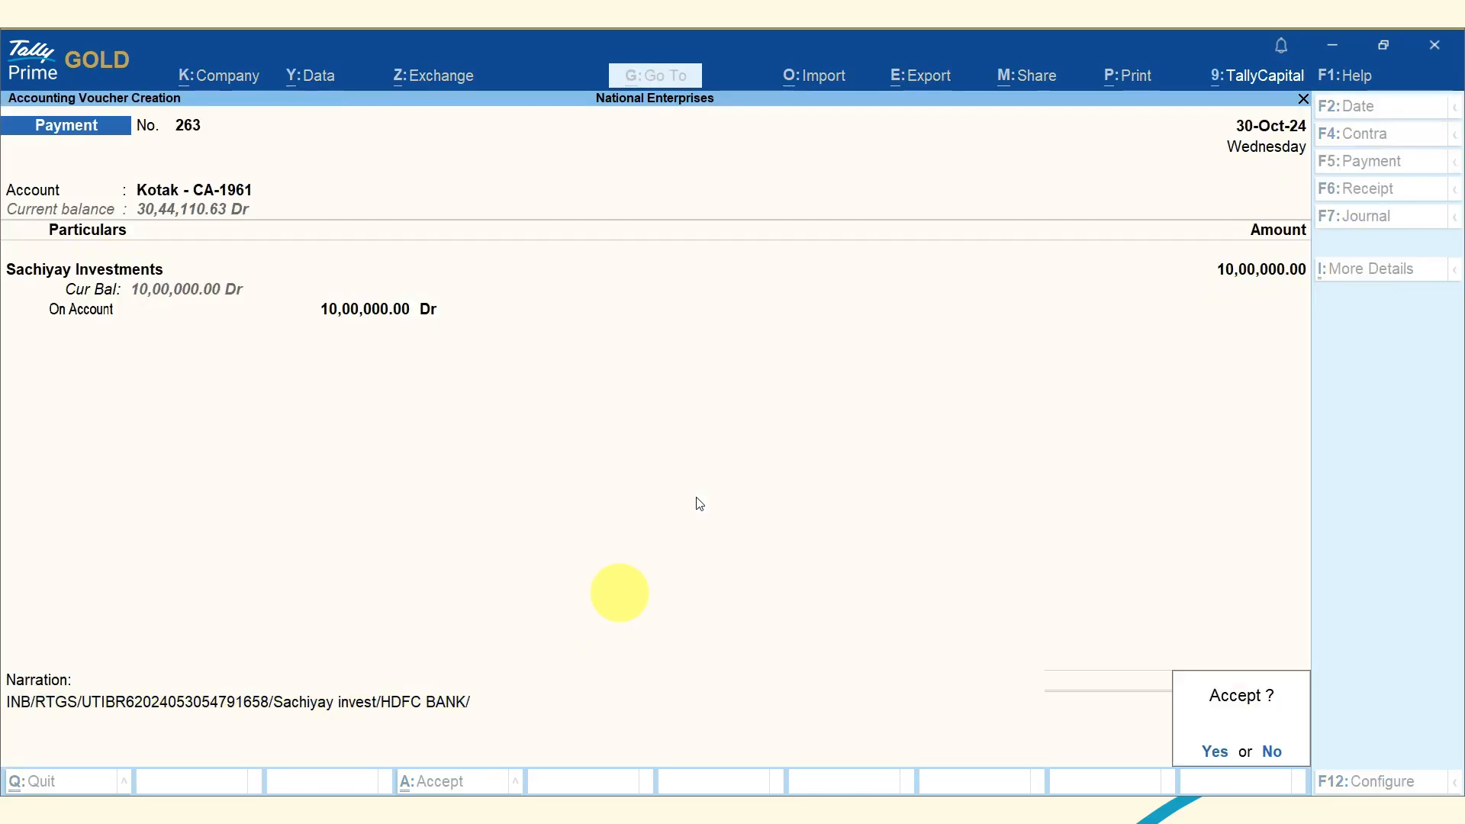
left_click(1215, 751)
key("Escape")
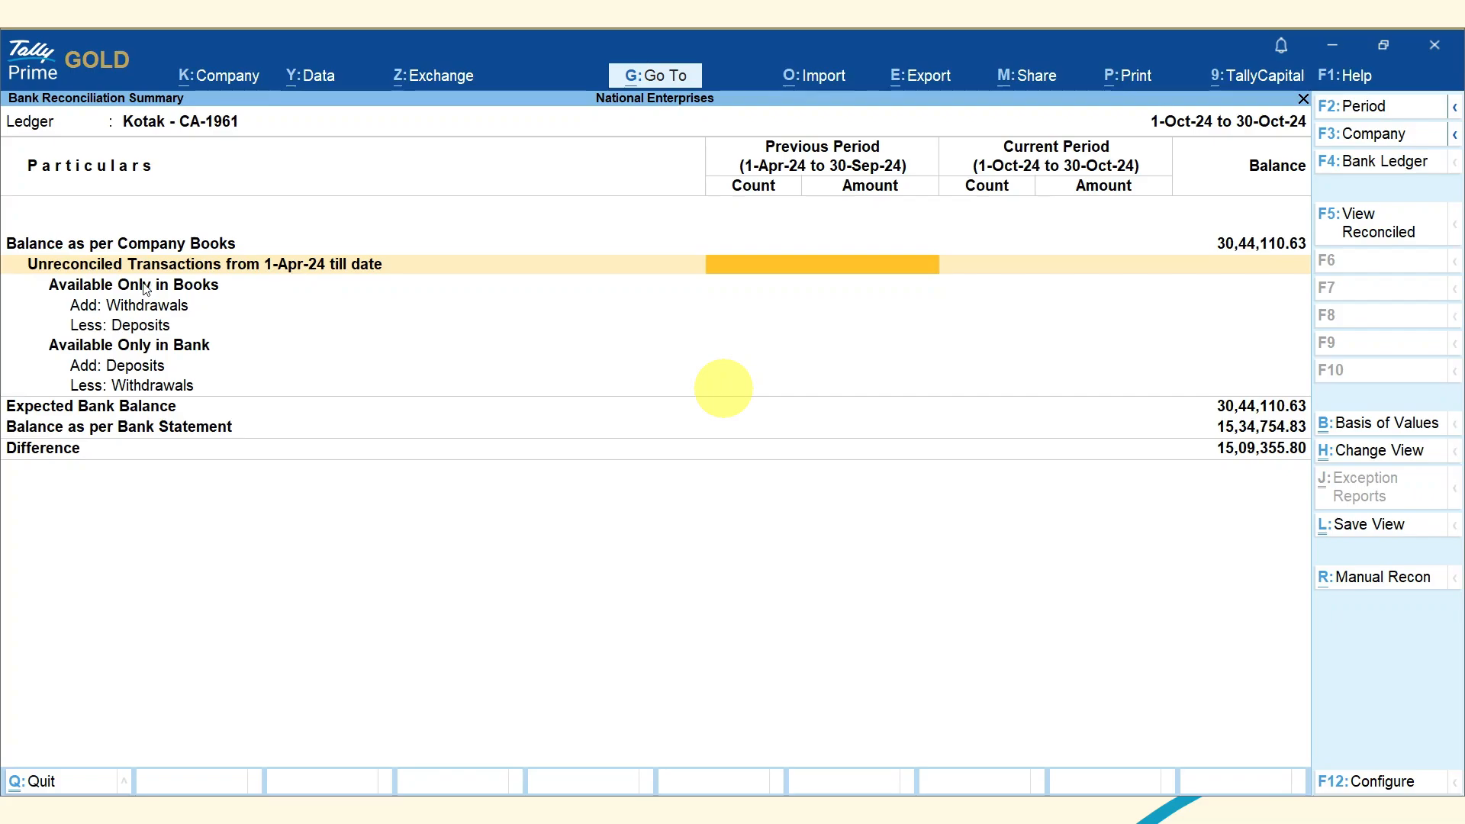
- View the reconciled October transactions and open the Square Realtors Pvt Ltd receipt to check its details
left_click(1385, 229)
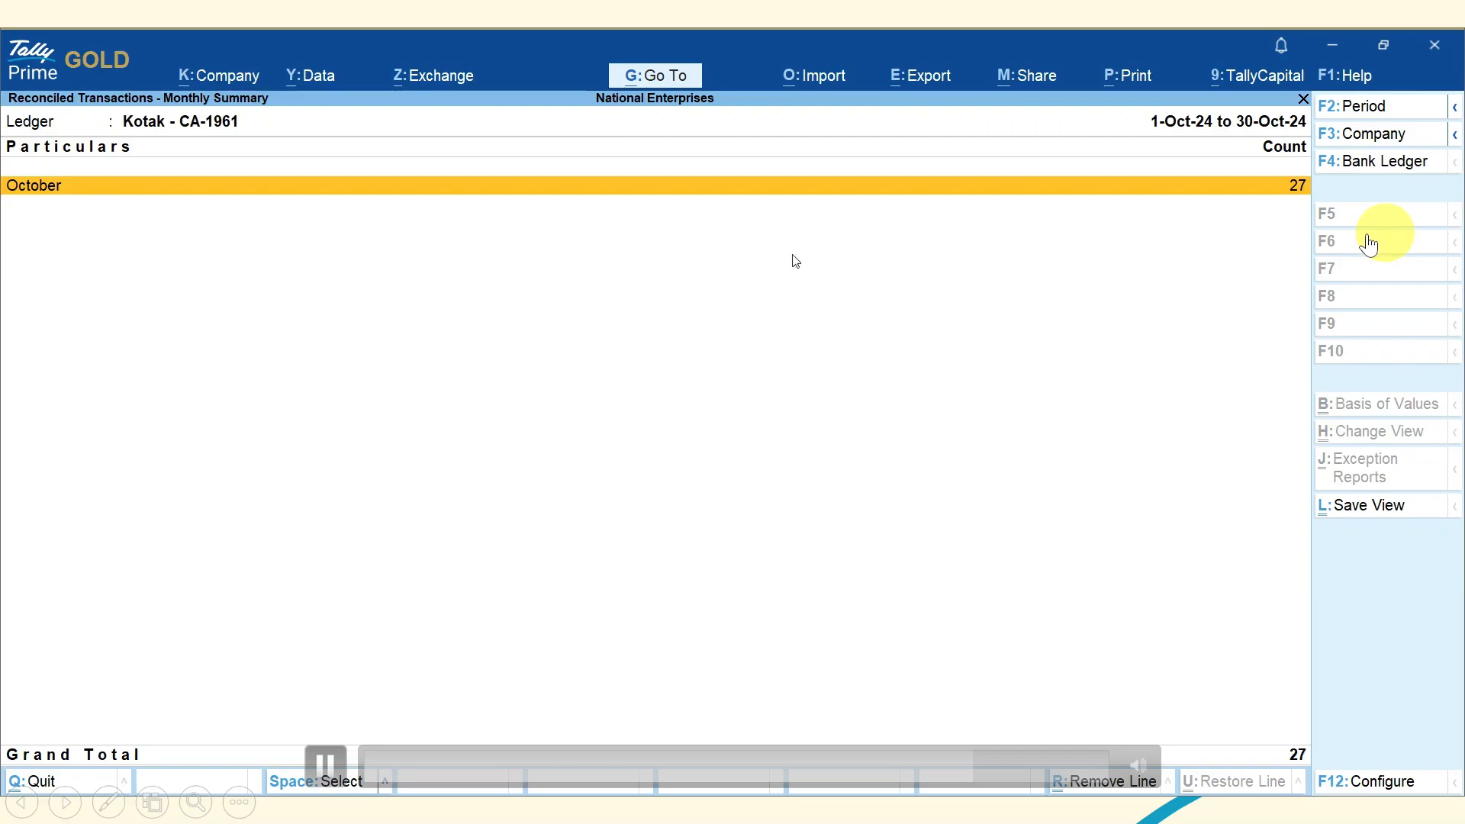
left_click(984, 188)
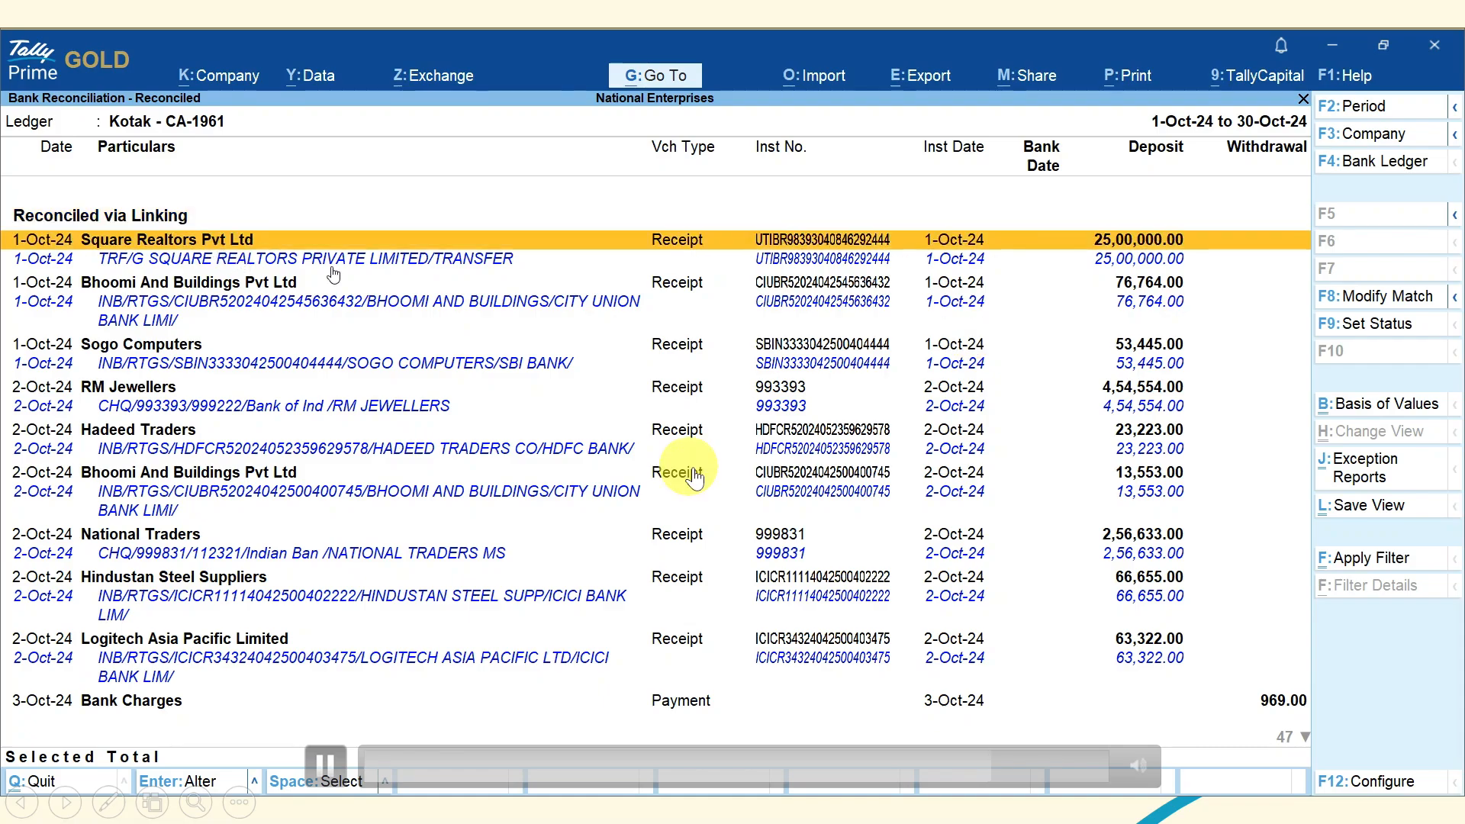
key("Return")
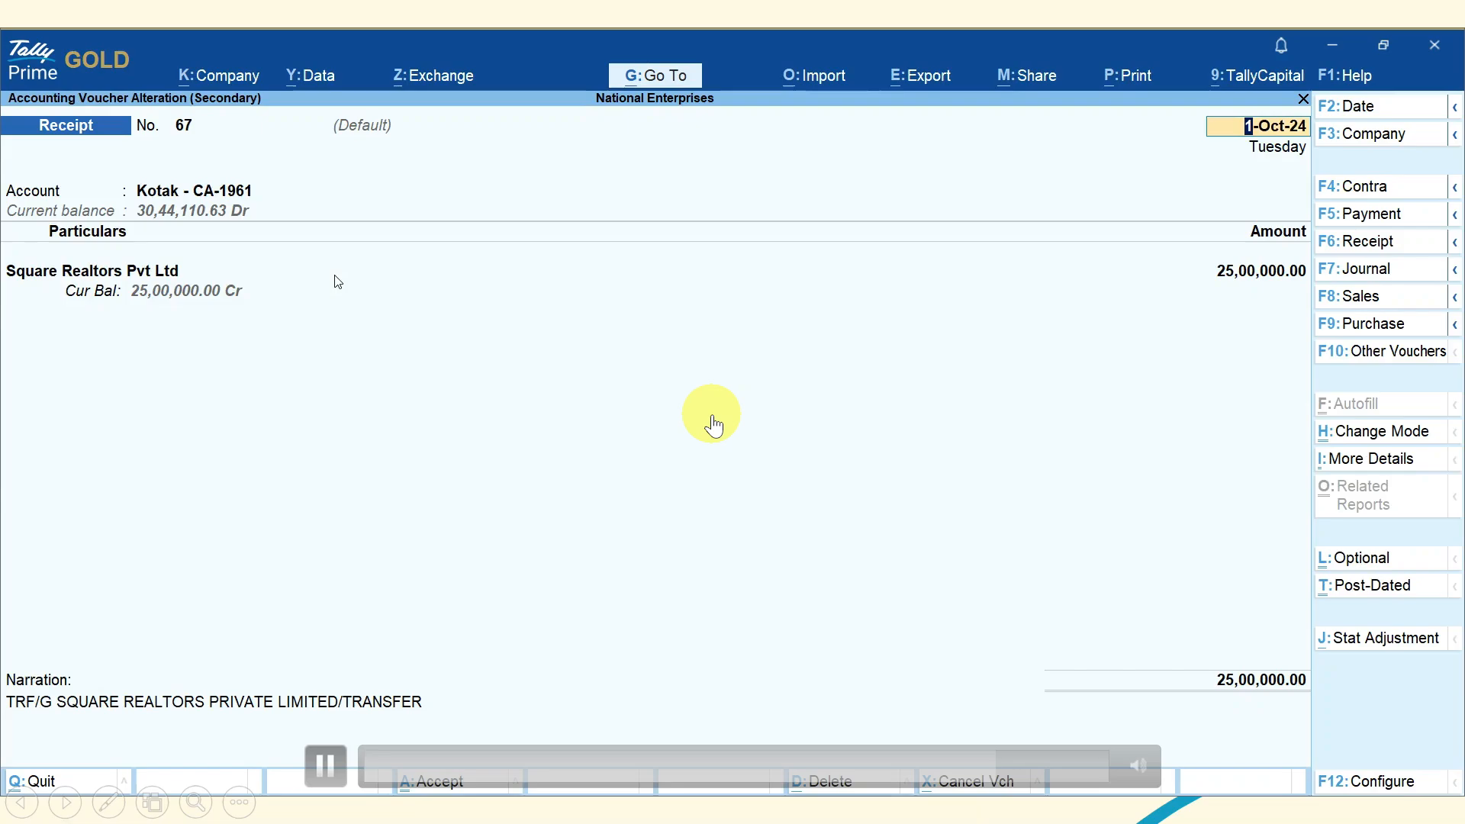
left_click(1238, 683)
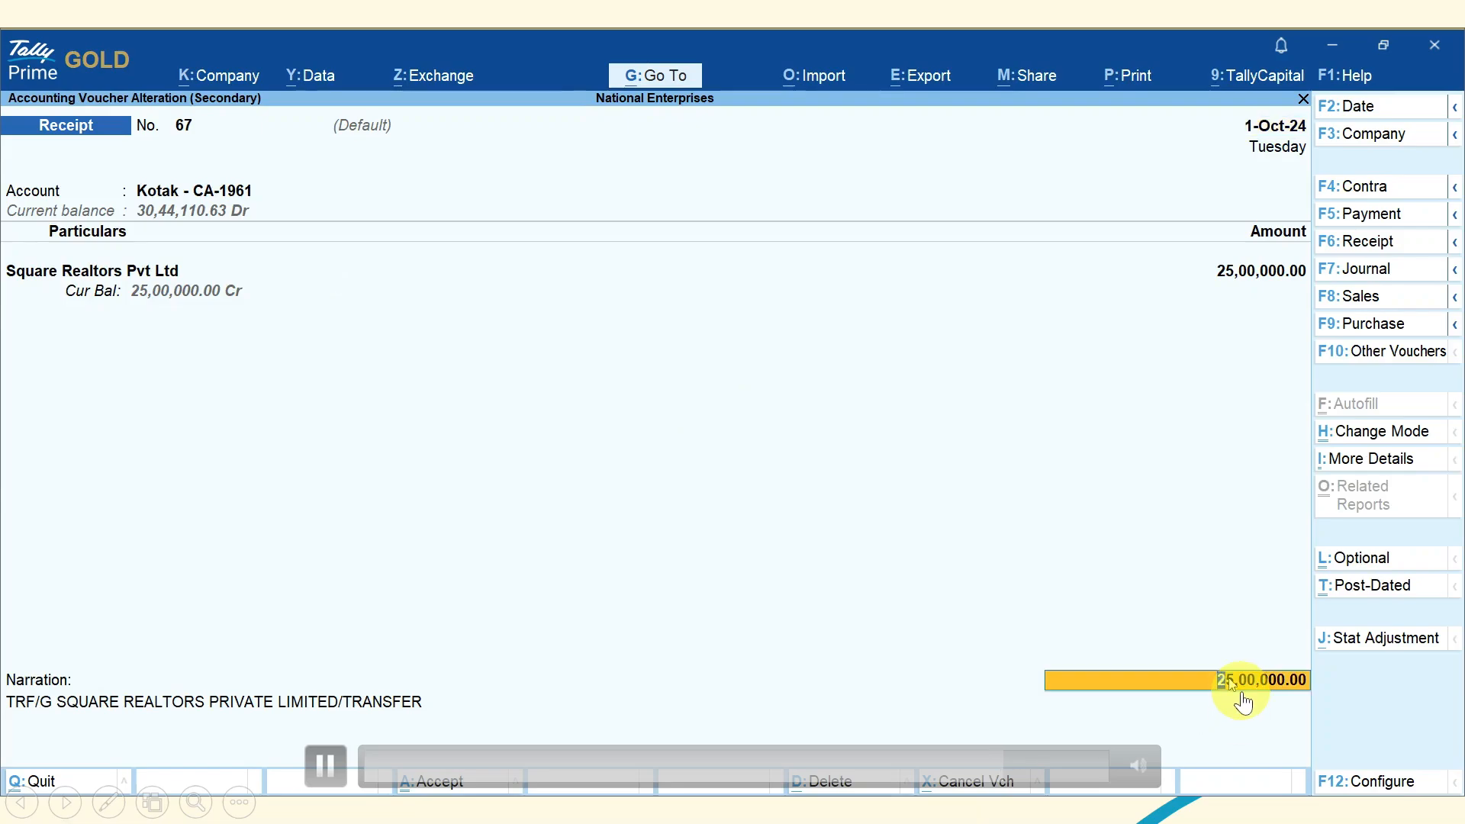